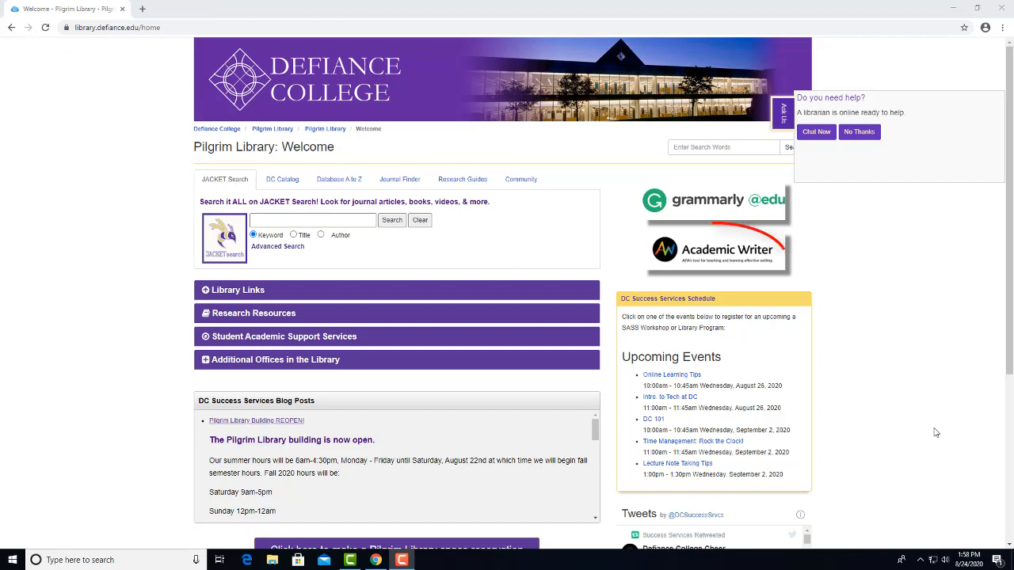
# Open Academic Writer in a new tab from the Pilgrim Library home page.
pyautogui.click(723, 257)
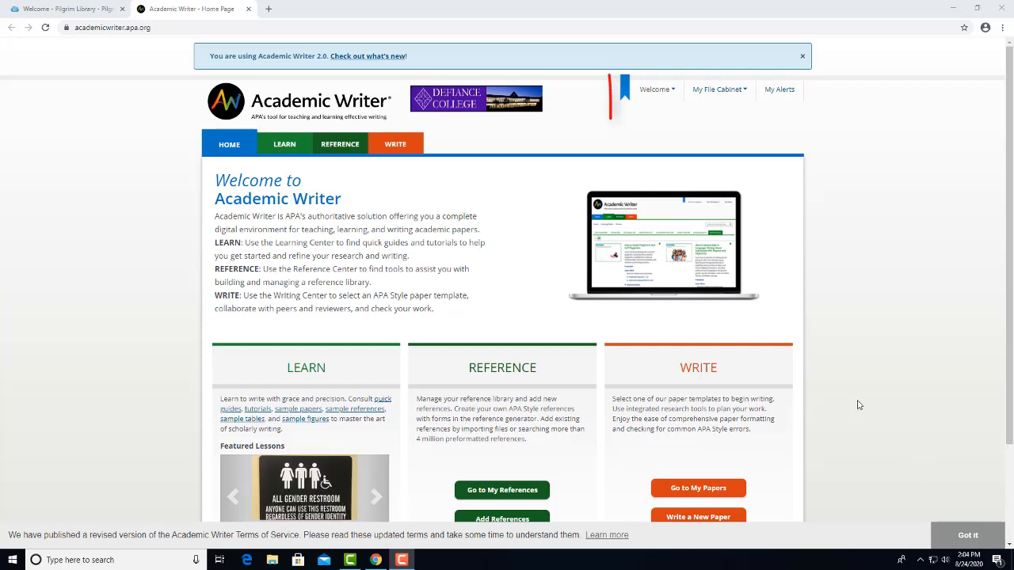
# Bring up the Academic Writer login page from the Welcome account menu.
pyautogui.click(663, 91)
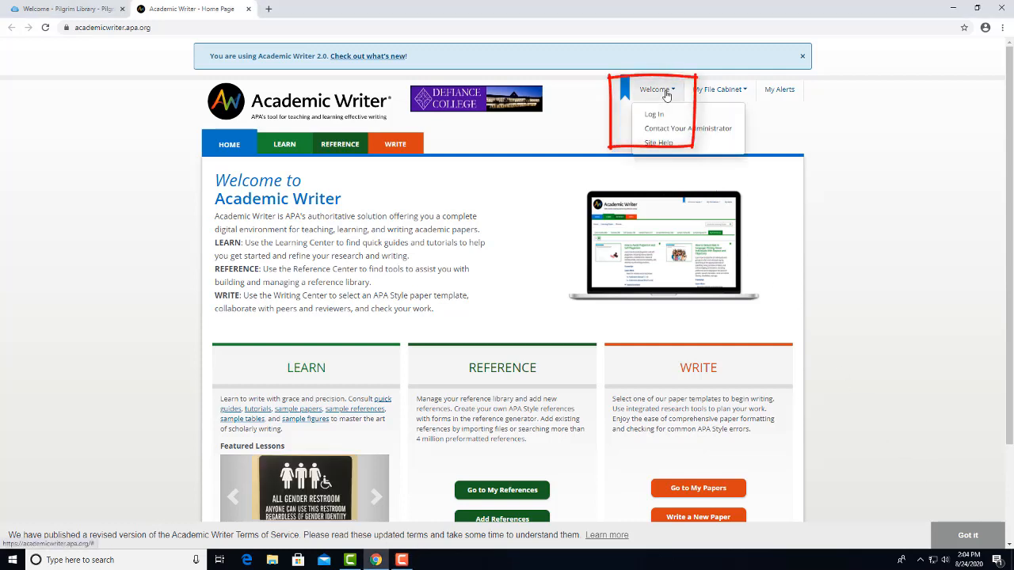
pyautogui.click(654, 115)
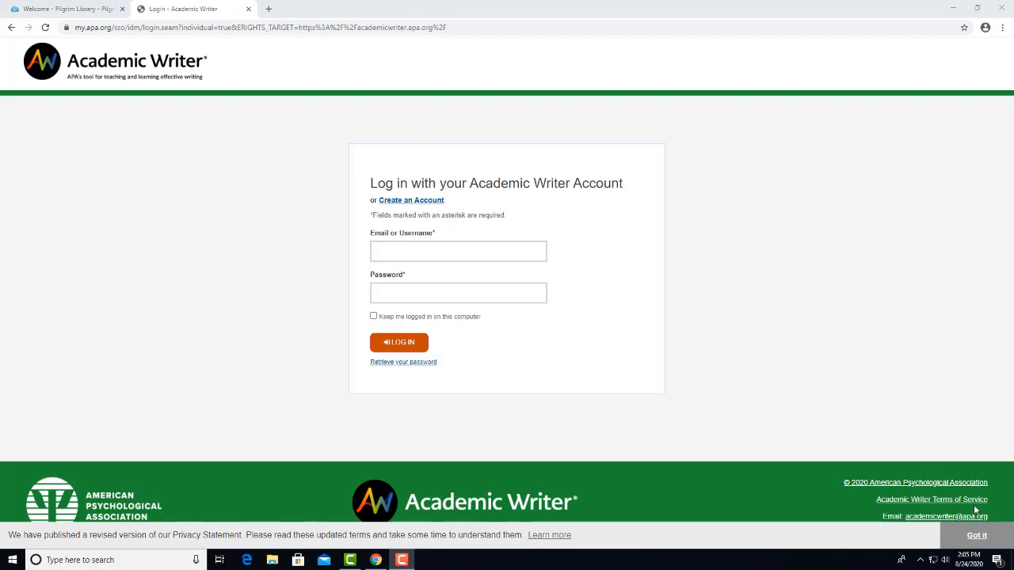
# Sign in to Academic Writer with the account e-mail and password.
pyautogui.click(513, 251)
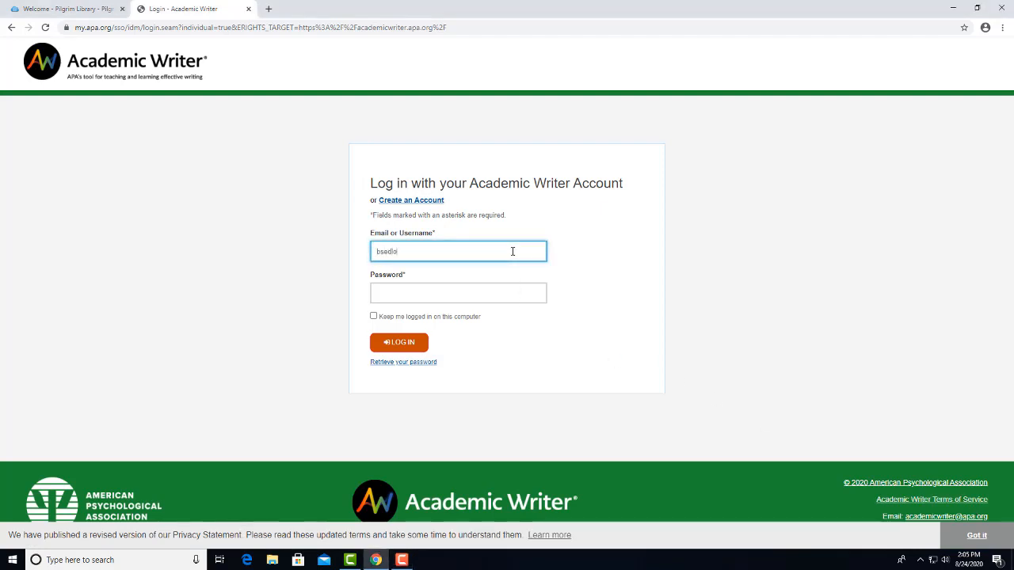
pyautogui.click(511, 291)
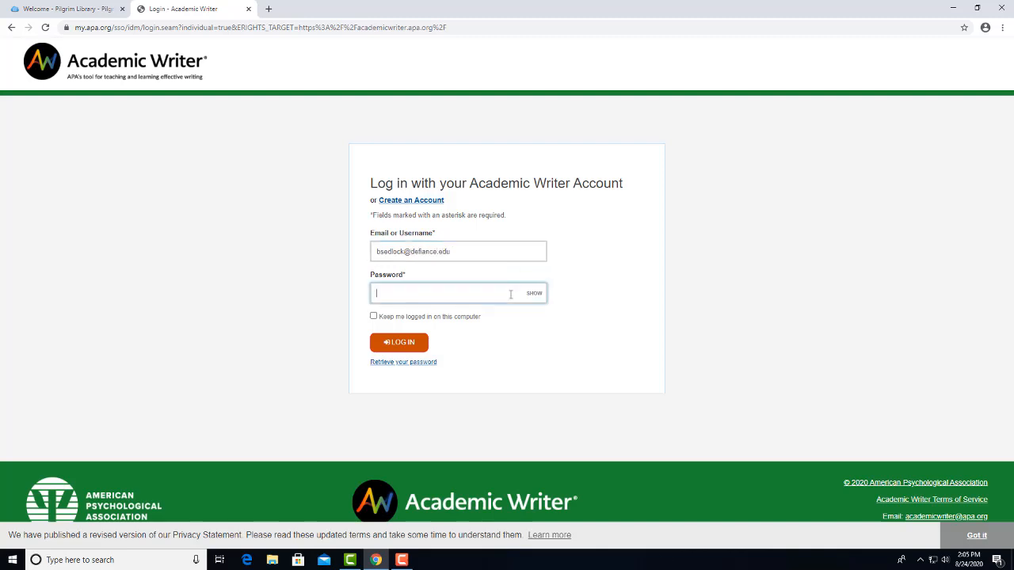
pyautogui.write('********')
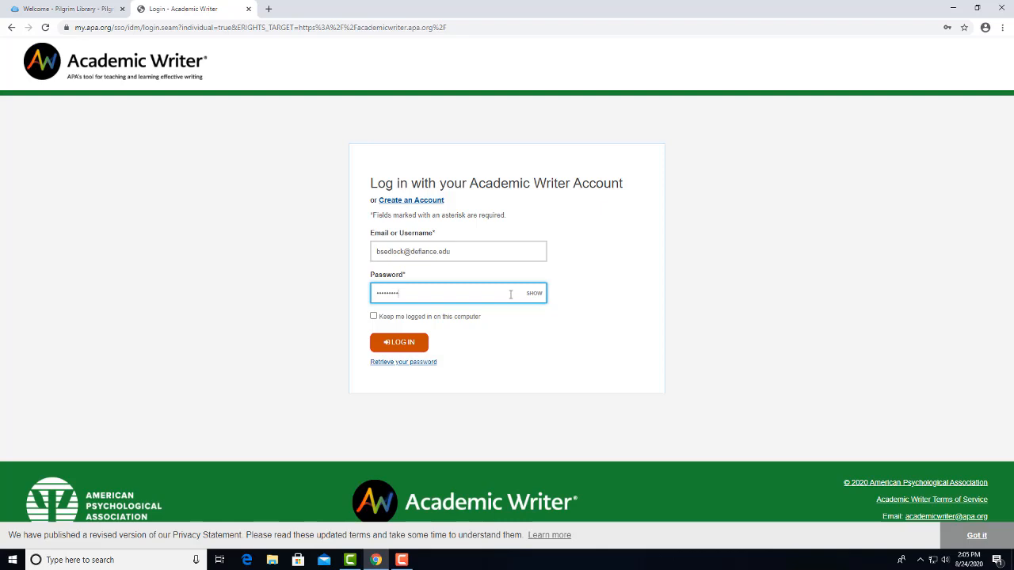
pyautogui.click(402, 343)
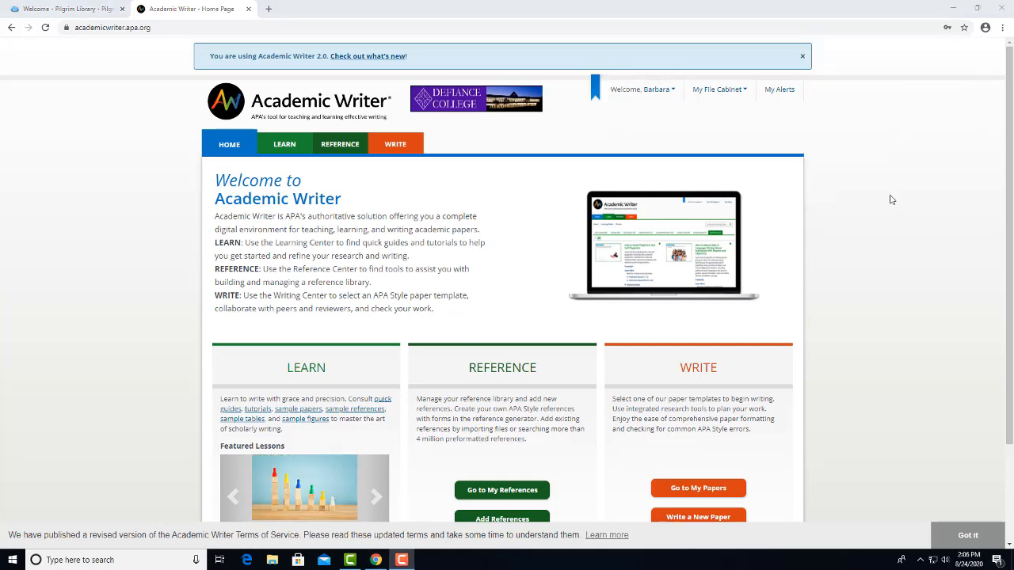
# Go to the Add References page to start a new reference.
pyautogui.scroll(-3, 890, 200)
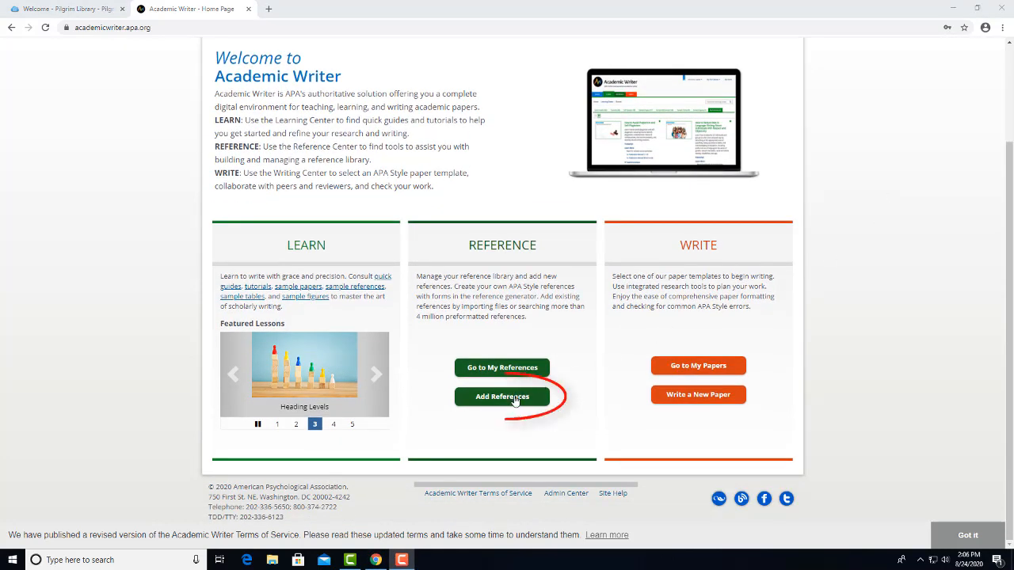
pyautogui.click(515, 399)
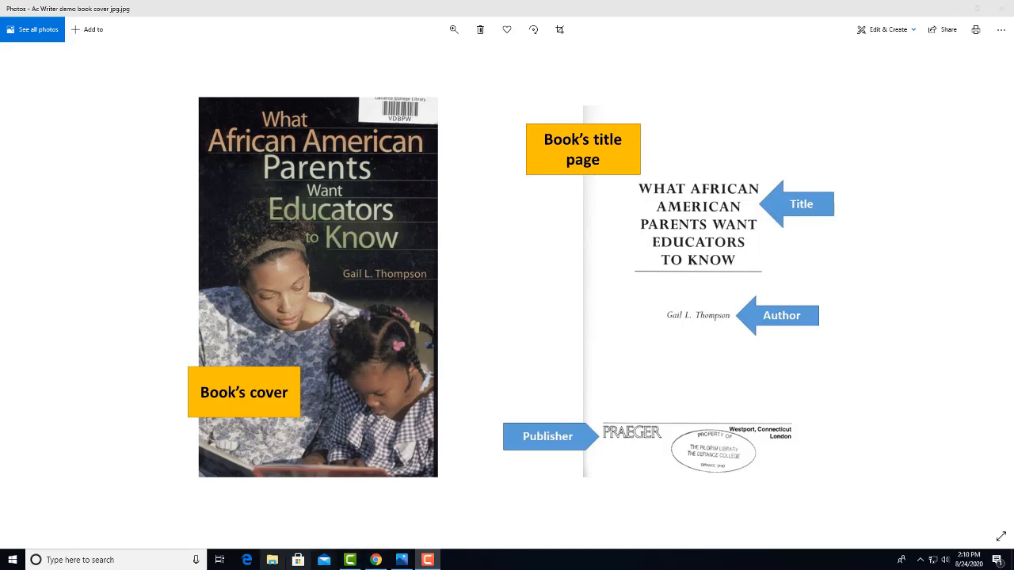
# Choose Authored book as the reference type after checking the book's cover image in Photos.
pyautogui.click(375, 560)
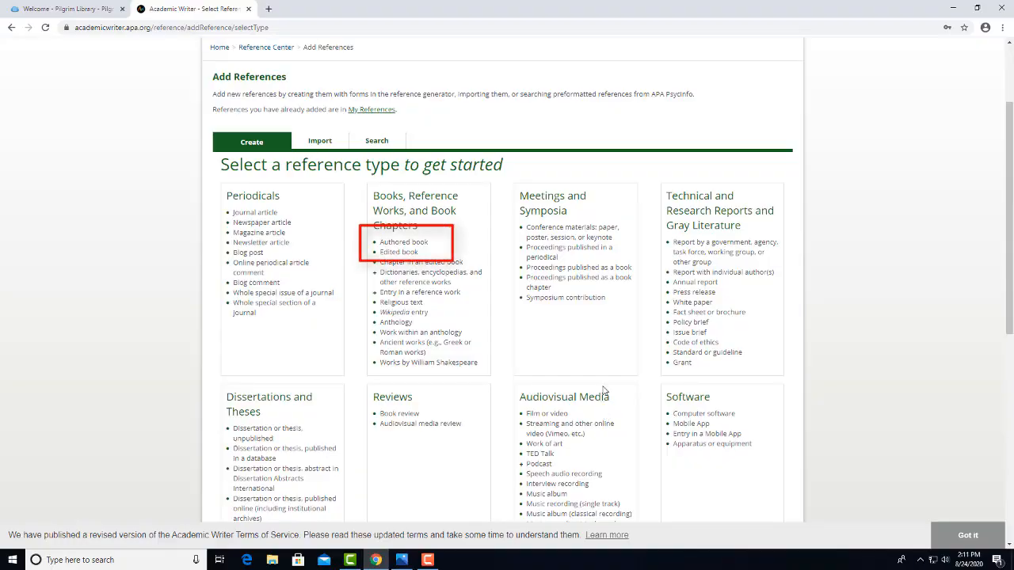
pyautogui.click(420, 246)
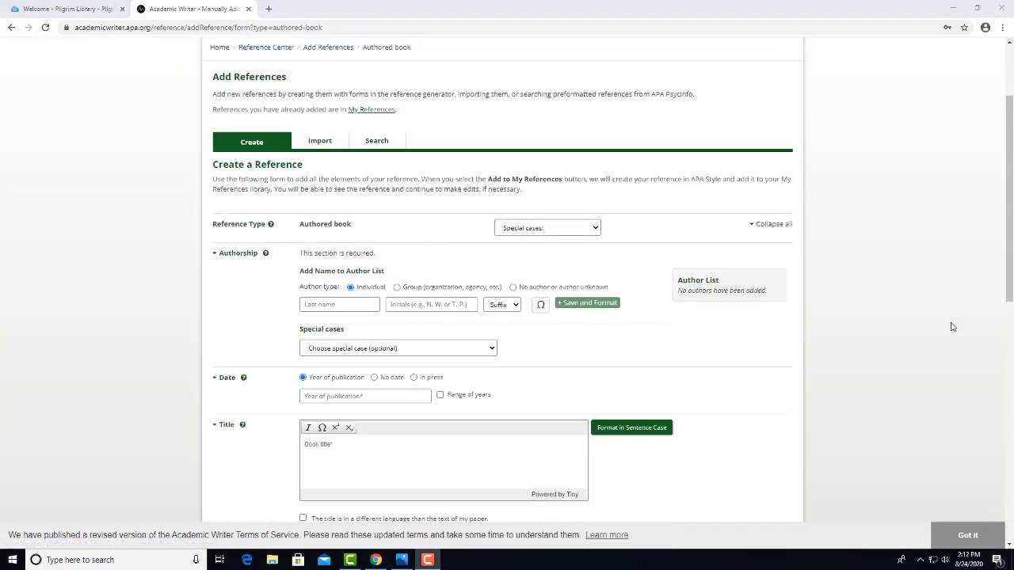
pyautogui.click(953, 8)
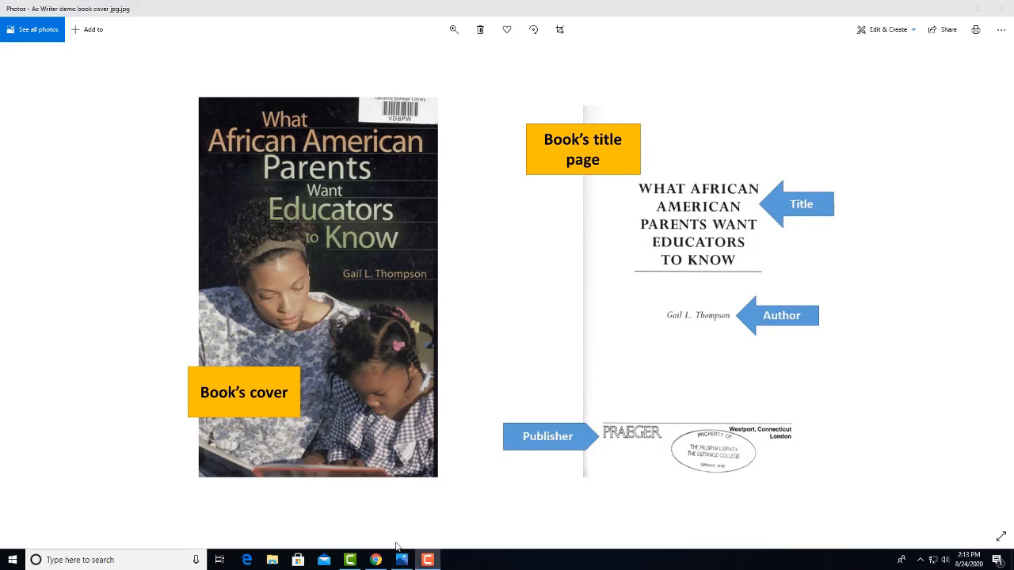
pyautogui.click(375, 560)
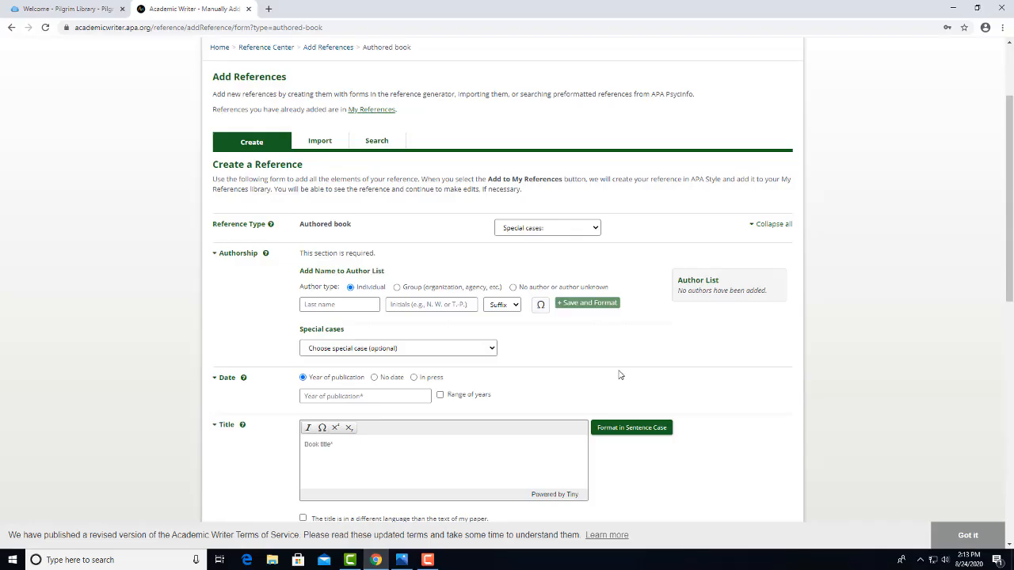
# Save Thompson with initials G.L. as the book's author in the Author List.
pyautogui.click(347, 307)
pyautogui.write('Thompsonm')
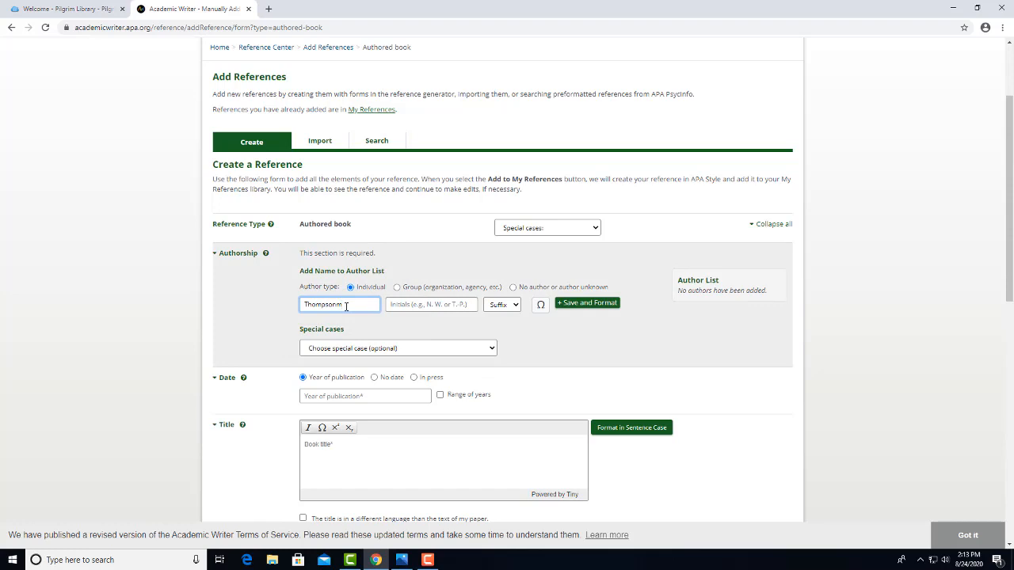
pyautogui.press('BackSpace')
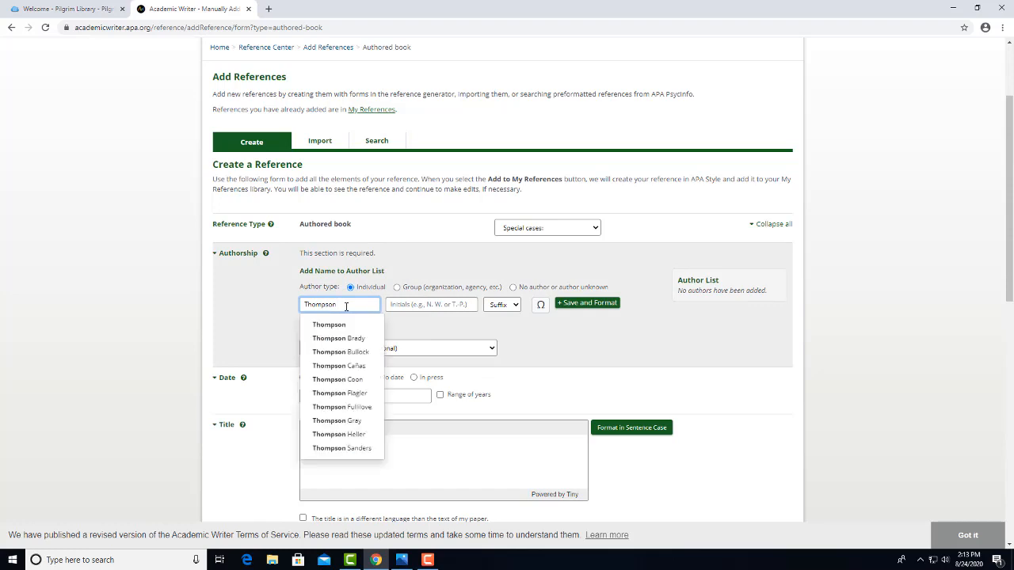
pyautogui.click(427, 304)
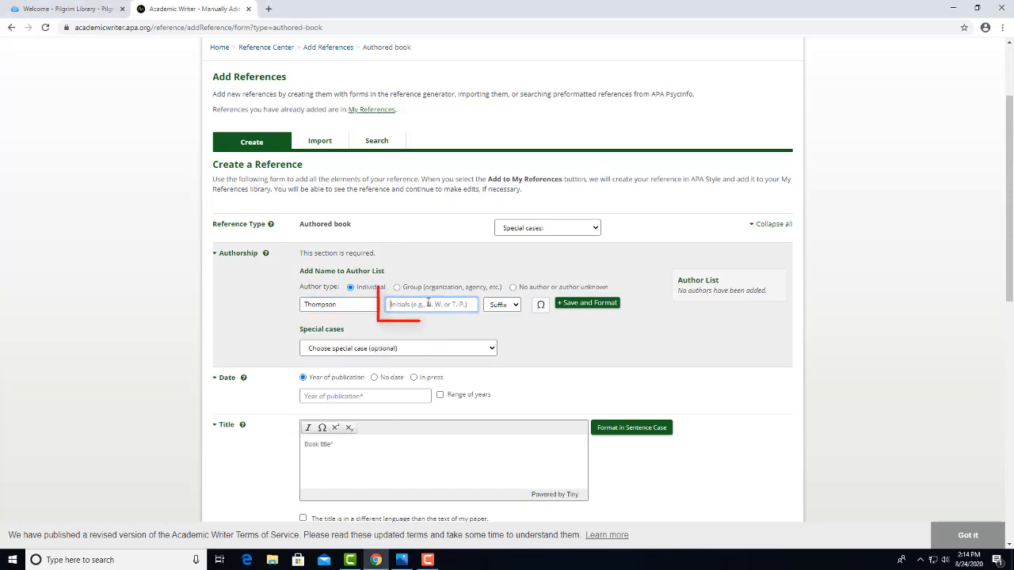
pyautogui.write('G.L')
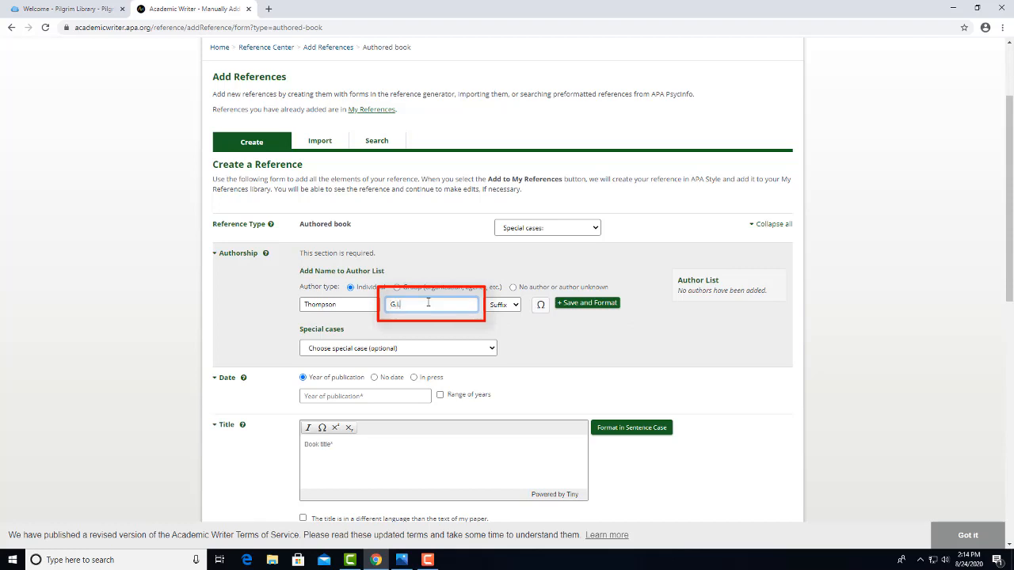
pyautogui.write('.')
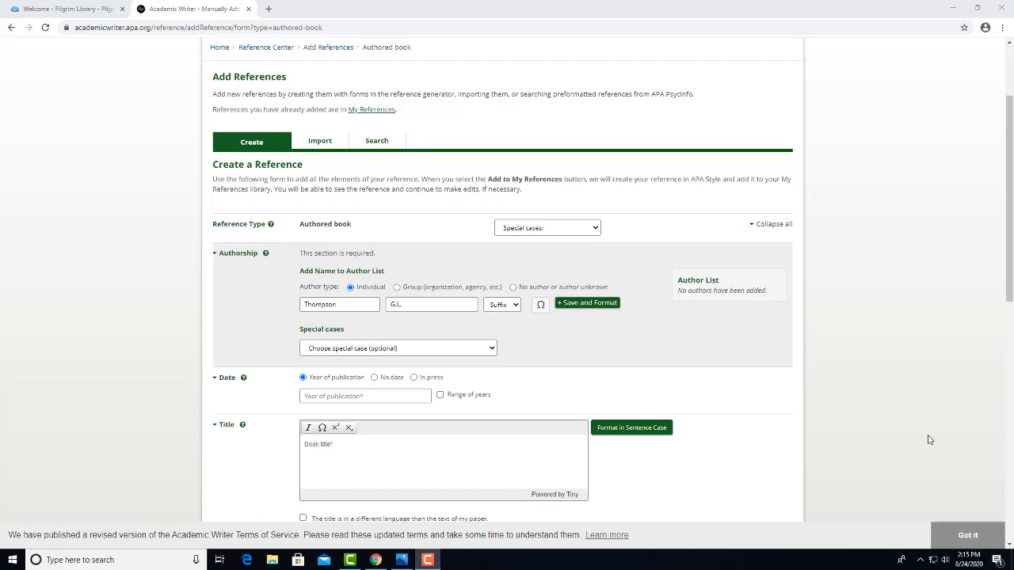
pyautogui.click(606, 307)
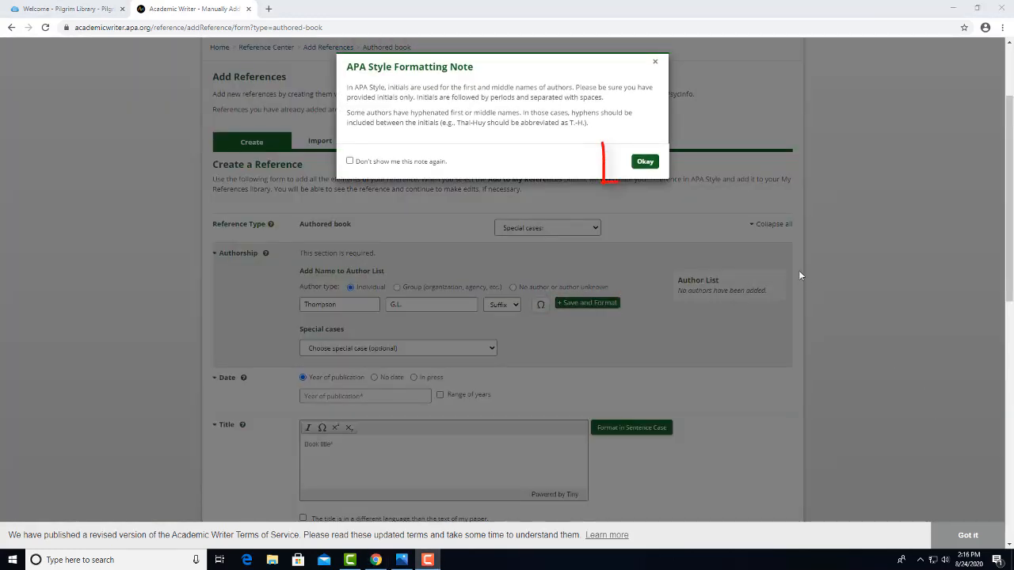
pyautogui.click(643, 162)
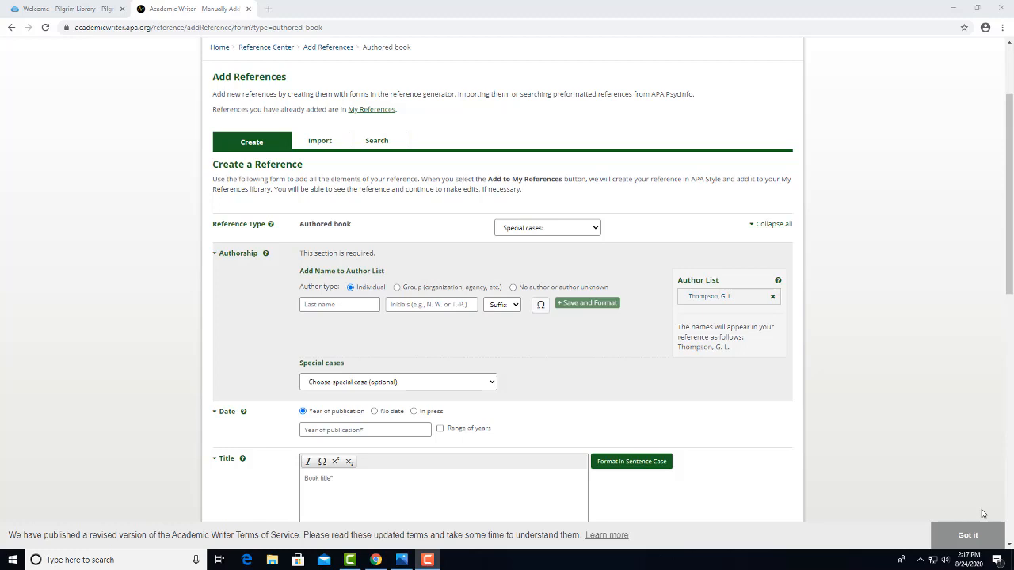
# Enter 2003 as the publication year and the book title, formatted in sentence case.
pyautogui.click(339, 430)
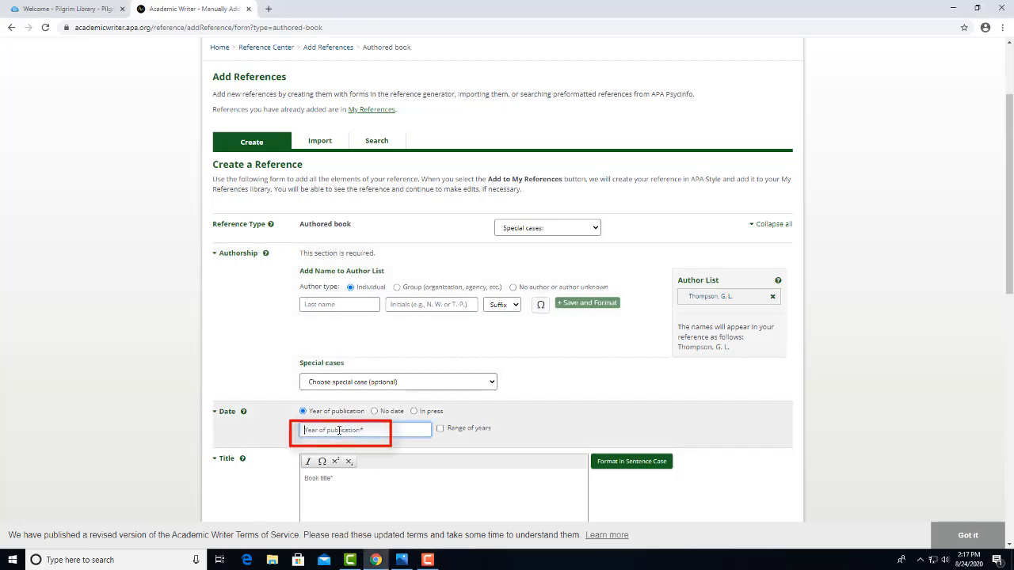
pyautogui.write('2003')
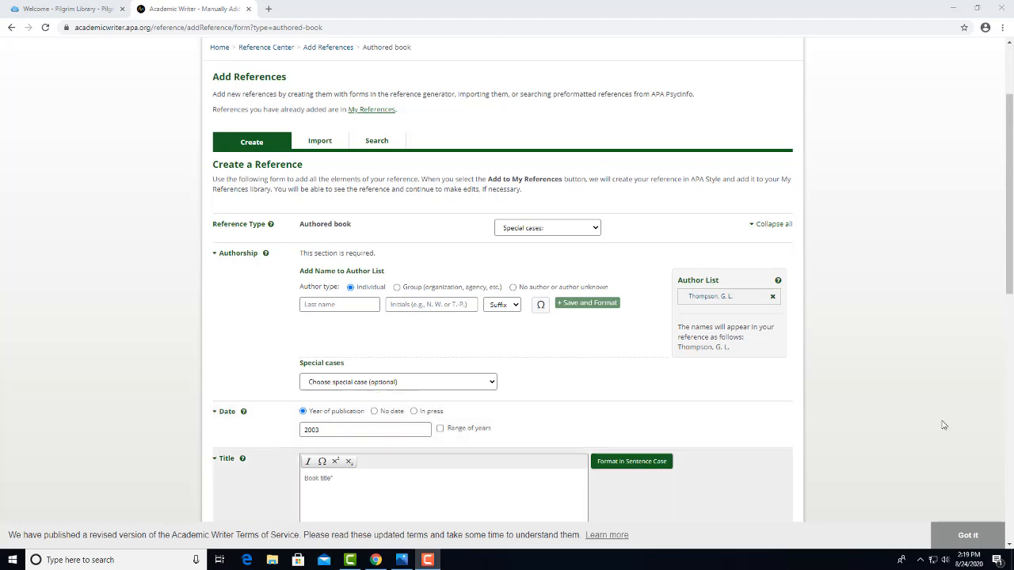
pyautogui.scroll(-3, 891, 416)
pyautogui.scroll(-1, 863, 395)
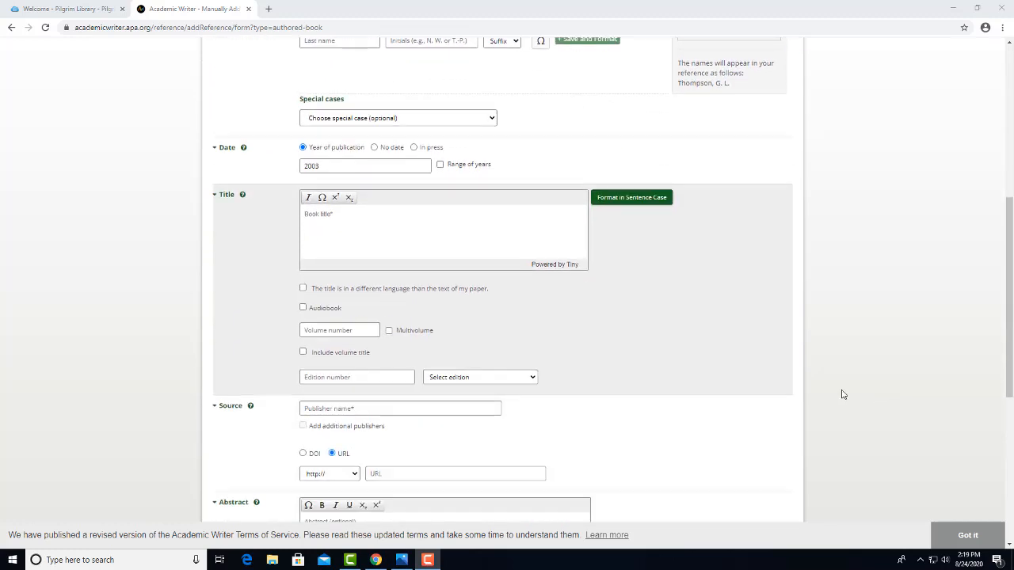
pyautogui.click(338, 217)
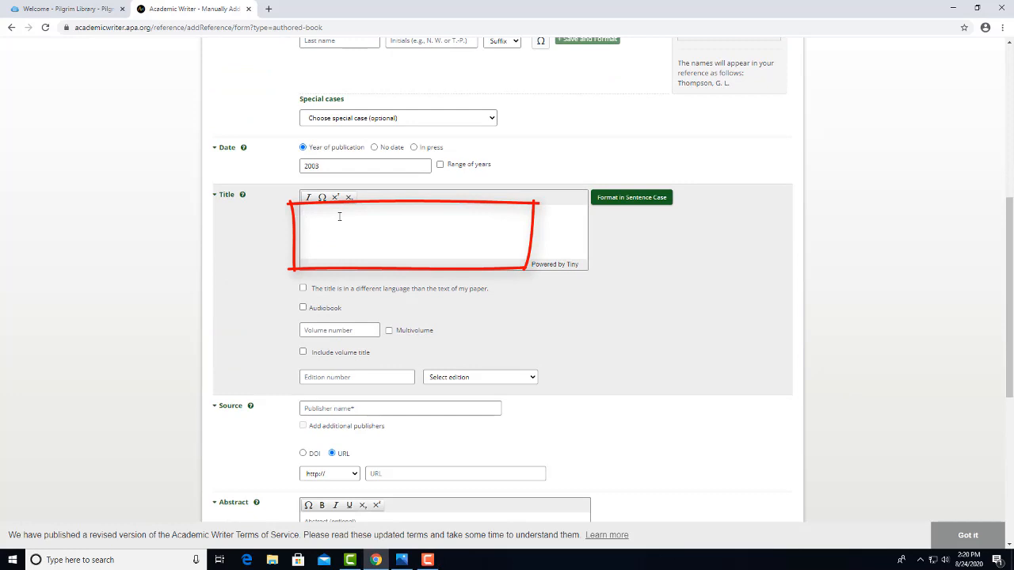
pyautogui.write('What African American Parents Want E')
pyautogui.write('ducators To Know')
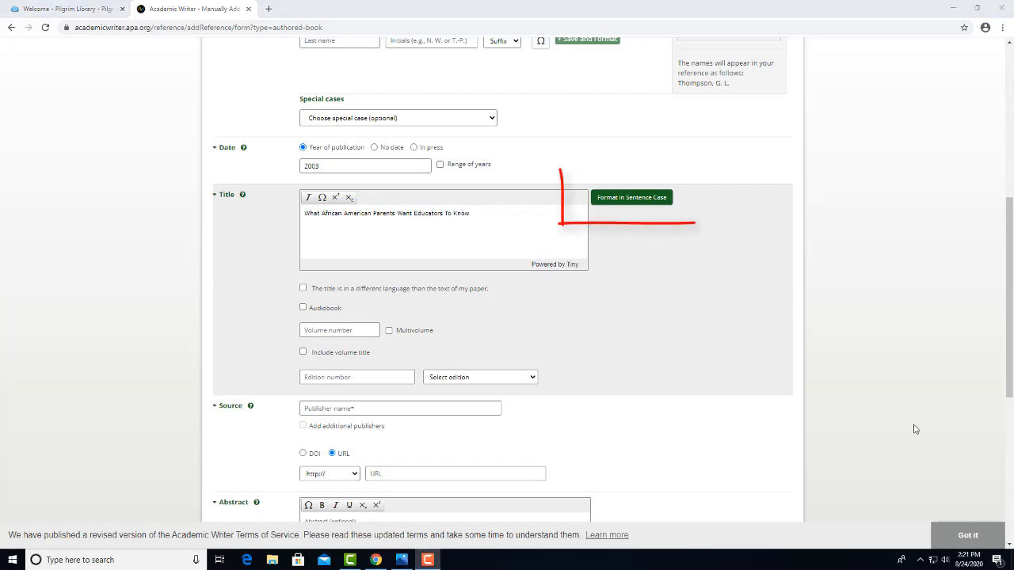
pyautogui.click(640, 198)
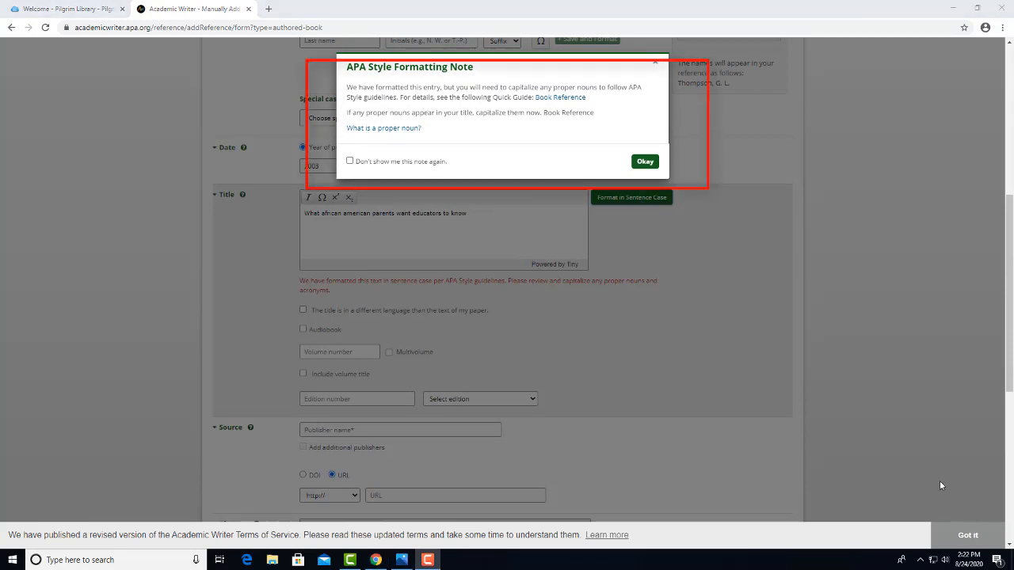
# Capitalize 'African' and 'American' in the title so the proper noun is correct.
pyautogui.click(646, 163)
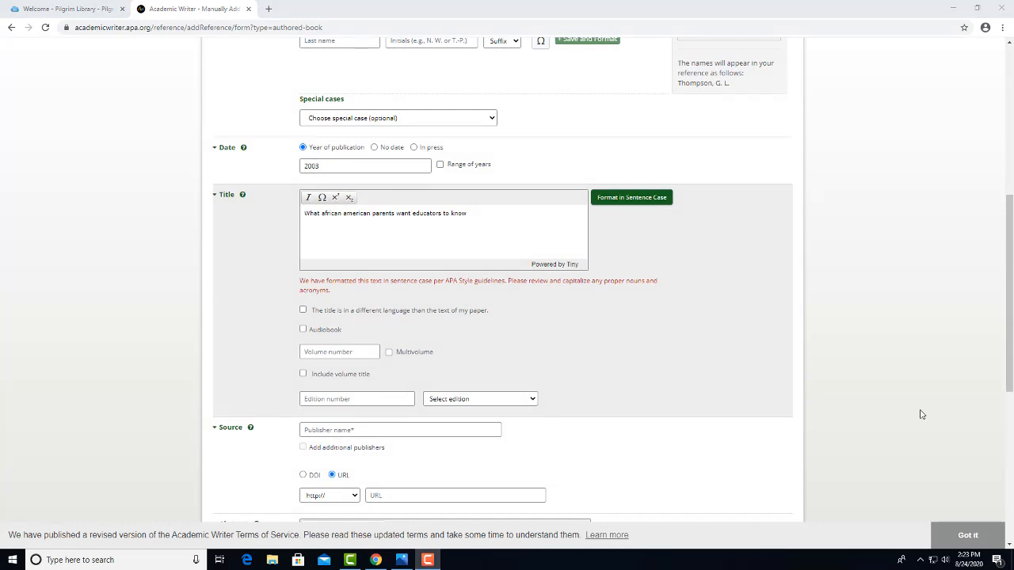
pyautogui.click(326, 214)
pyautogui.press('BackSpace')
pyautogui.write('A')
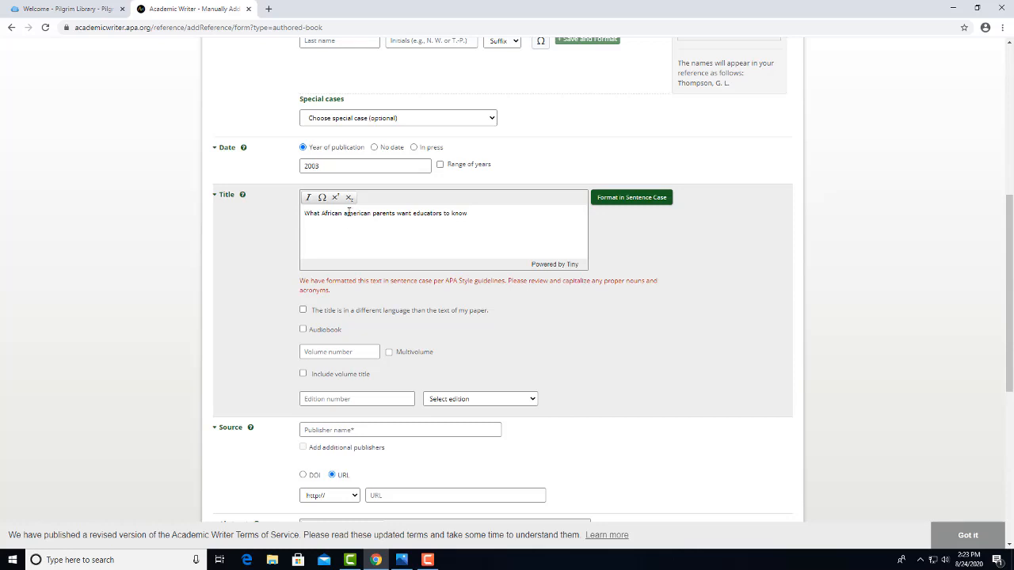
pyautogui.click(347, 213)
pyautogui.press('Return')
pyautogui.press('BackSpace')
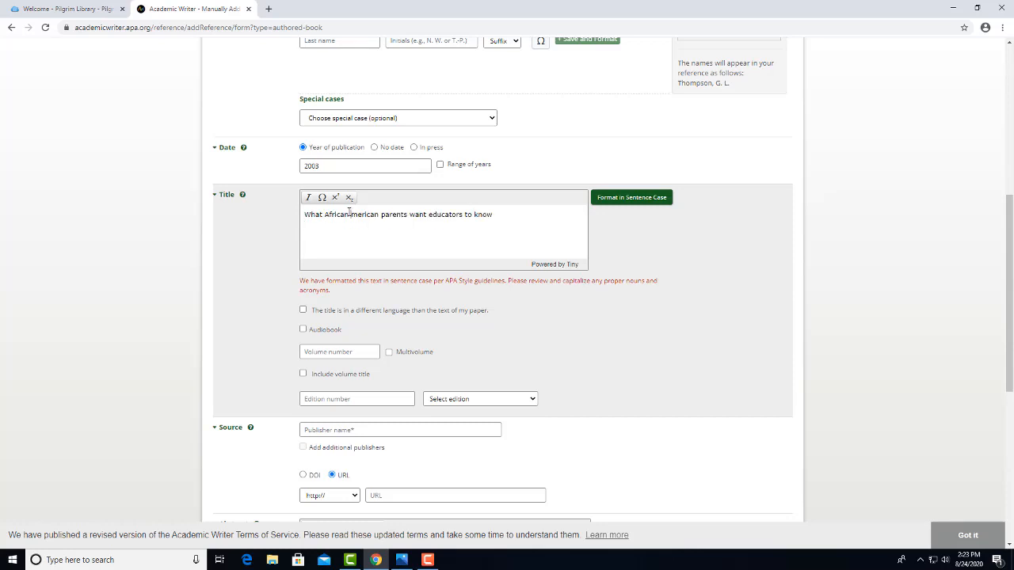
pyautogui.write('A')
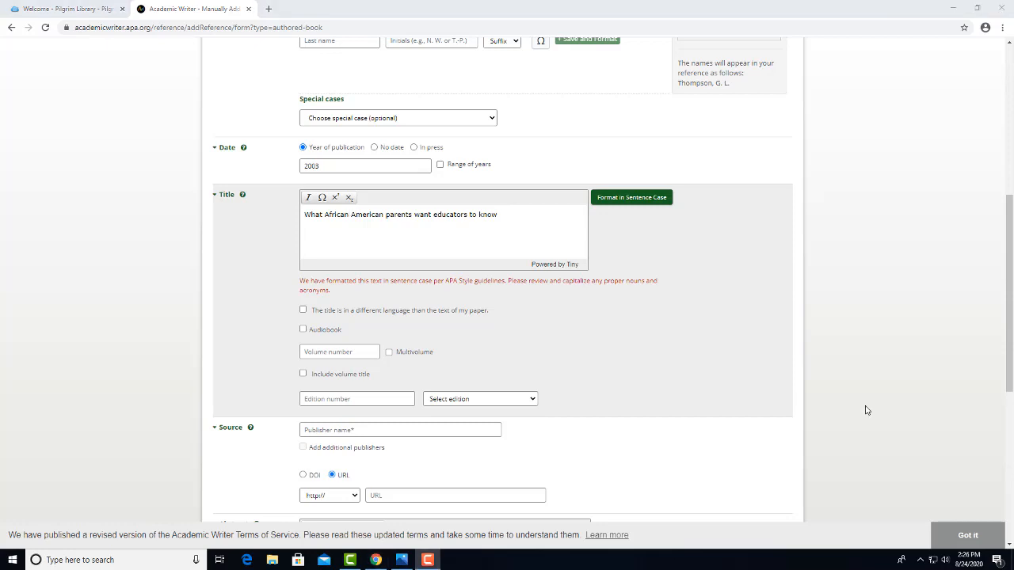
pyautogui.scroll(-3, 865, 409)
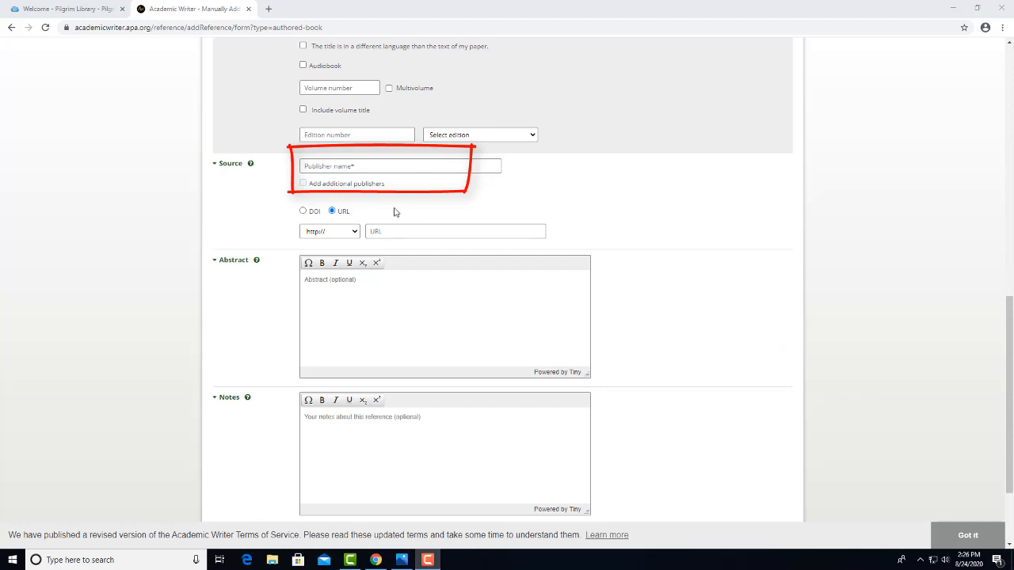
# Enter Praeger as the publisher and add the Thompson book to My References.
pyautogui.click(360, 166)
pyautogui.write('P')
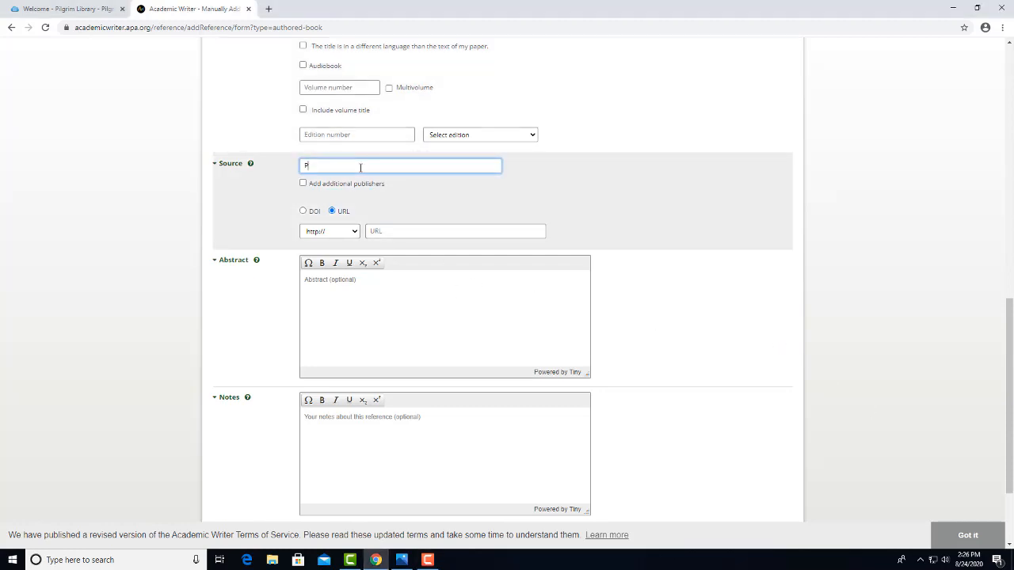
pyautogui.write('iaeger')
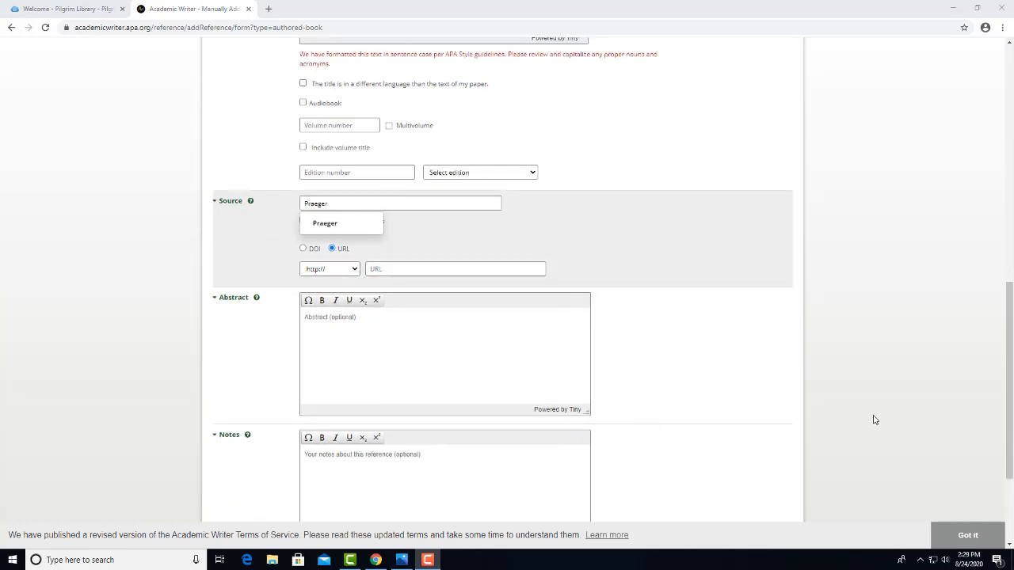
pyautogui.scroll(-2, 874, 419)
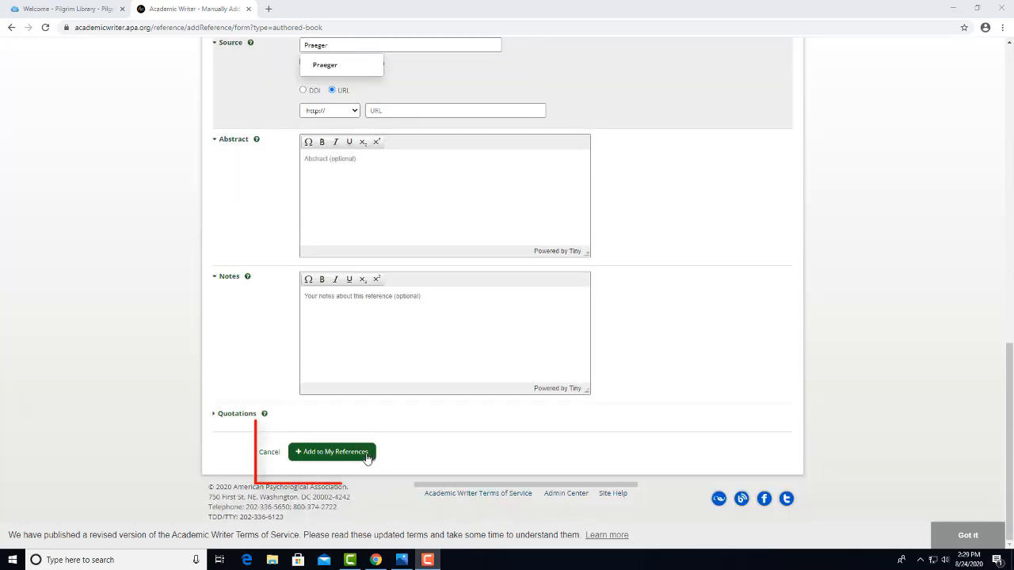
pyautogui.click(358, 453)
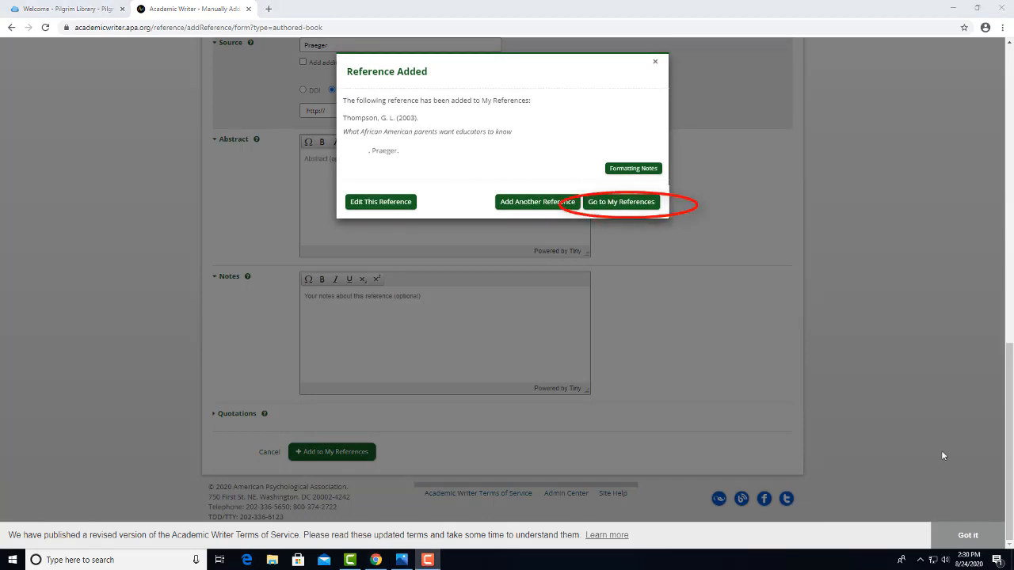
# In My References, save the note 'from Pilgrim Library' on the Thompson entry.
pyautogui.click(641, 204)
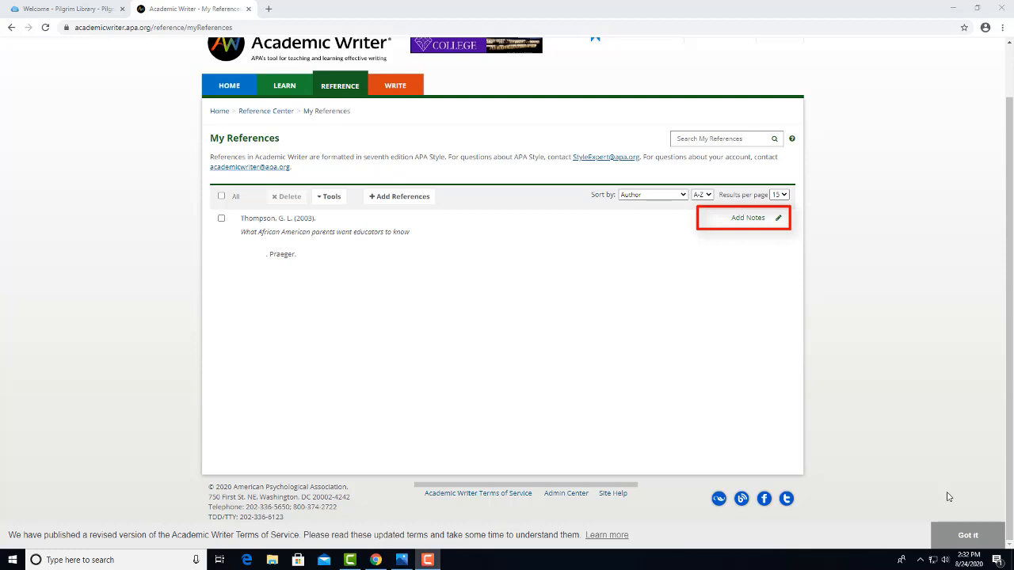
pyautogui.click(754, 220)
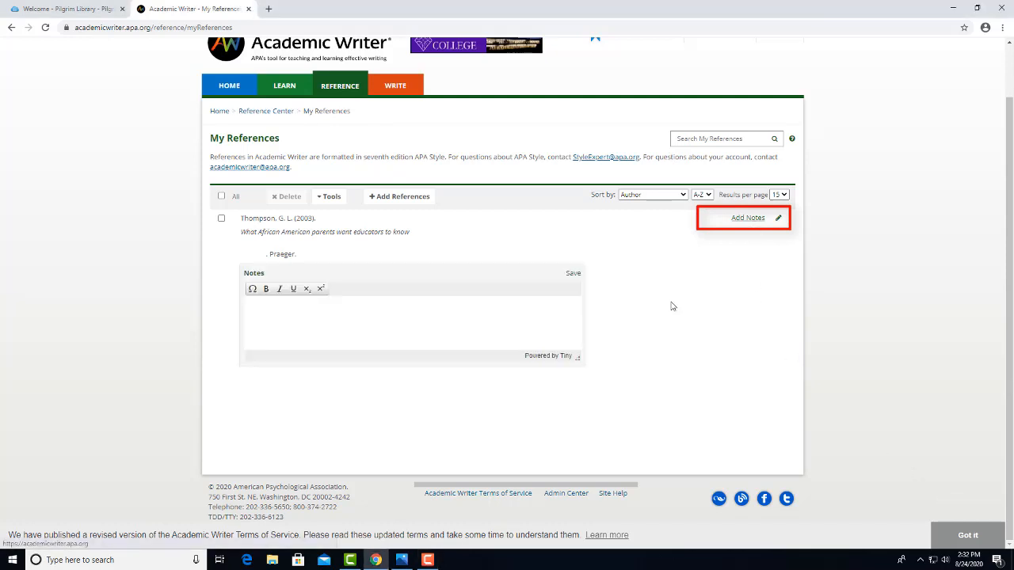
pyautogui.click(470, 310)
pyautogui.write('from ')
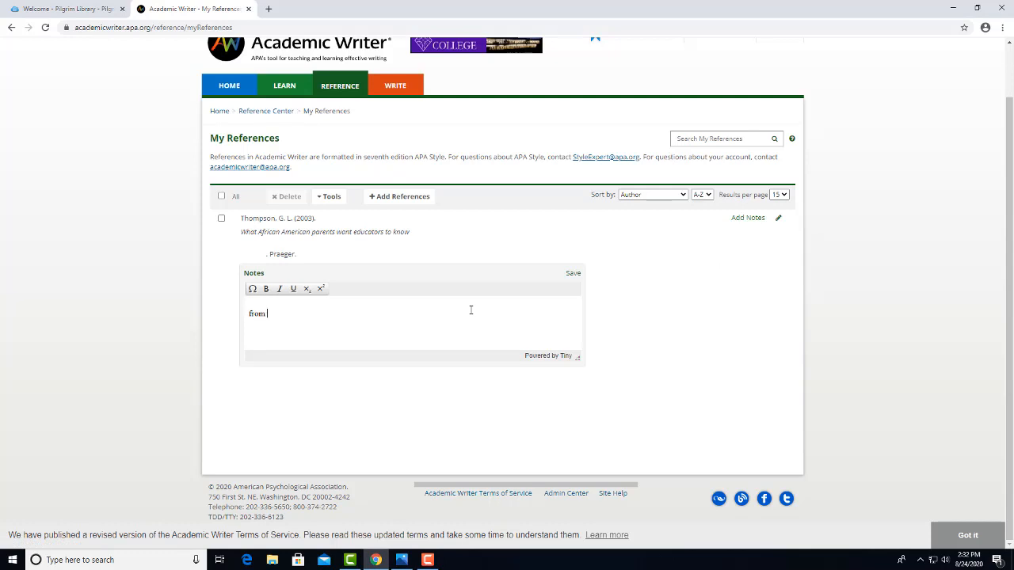
pyautogui.write('Pilgrim Library')
pyautogui.click(573, 273)
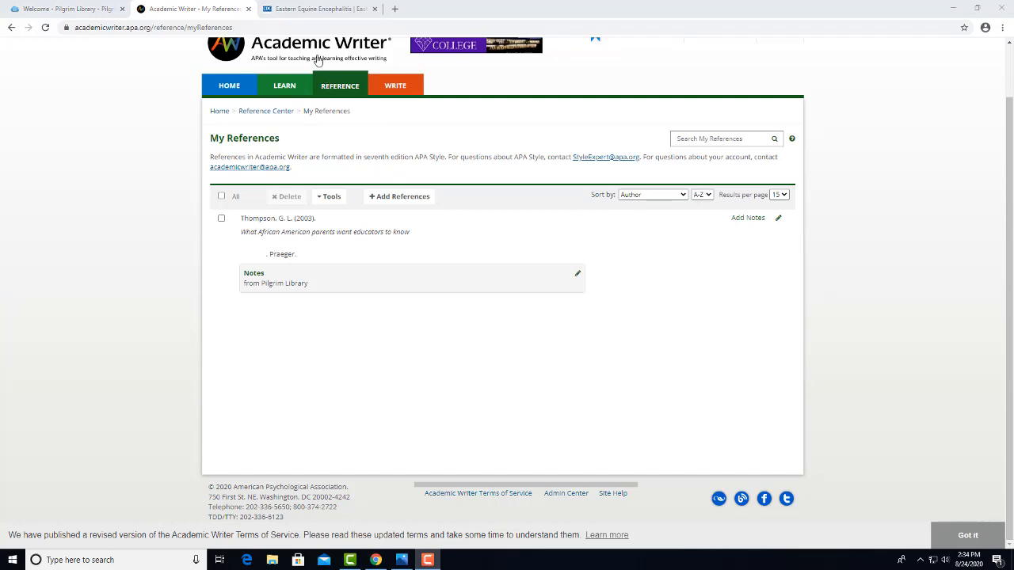
pyautogui.click(319, 8)
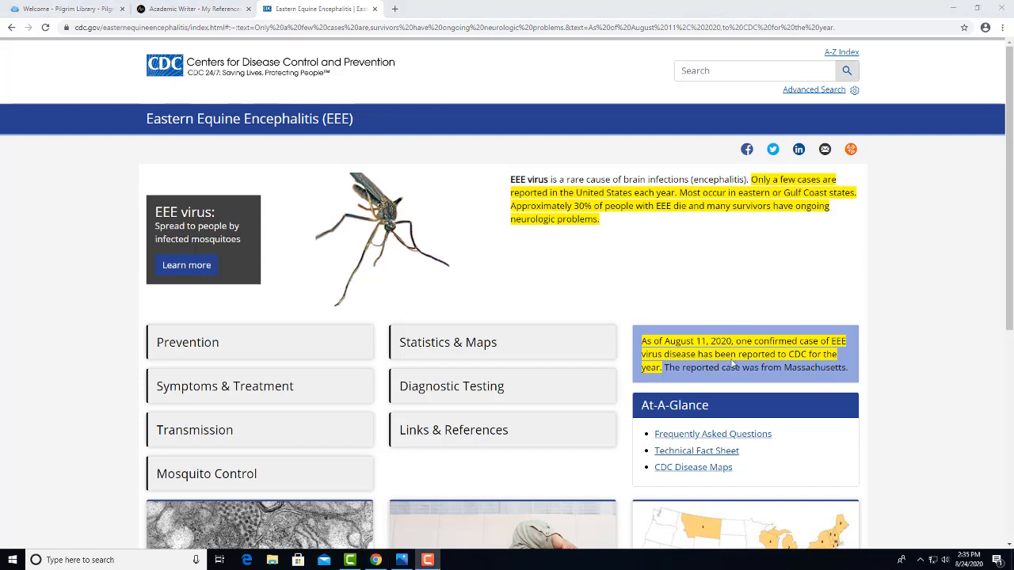
pyautogui.click(224, 12)
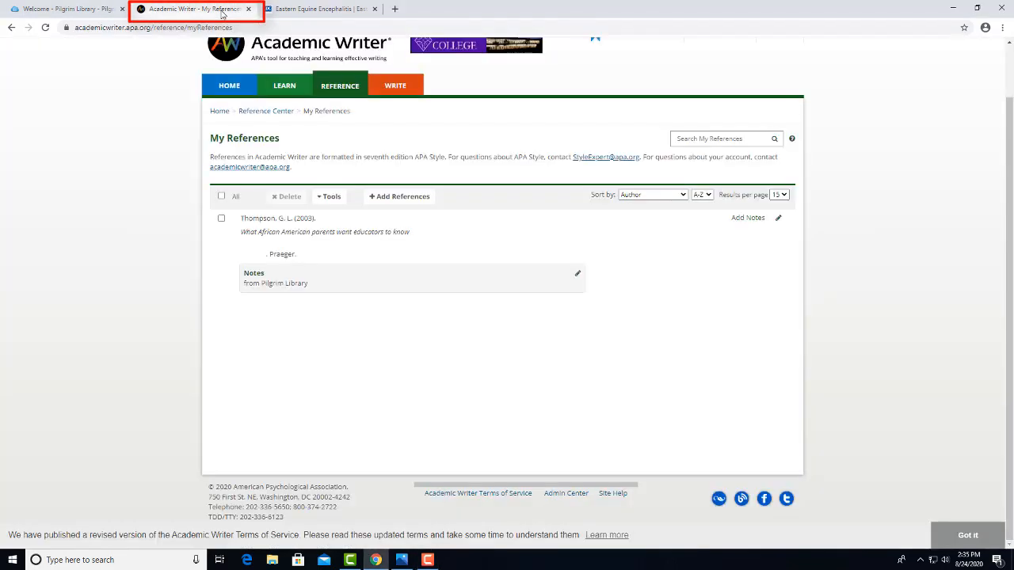
# Start a new Webpage reference, then bring up the CDC Eastern Equine Encephalitis page for its details.
pyautogui.click(388, 196)
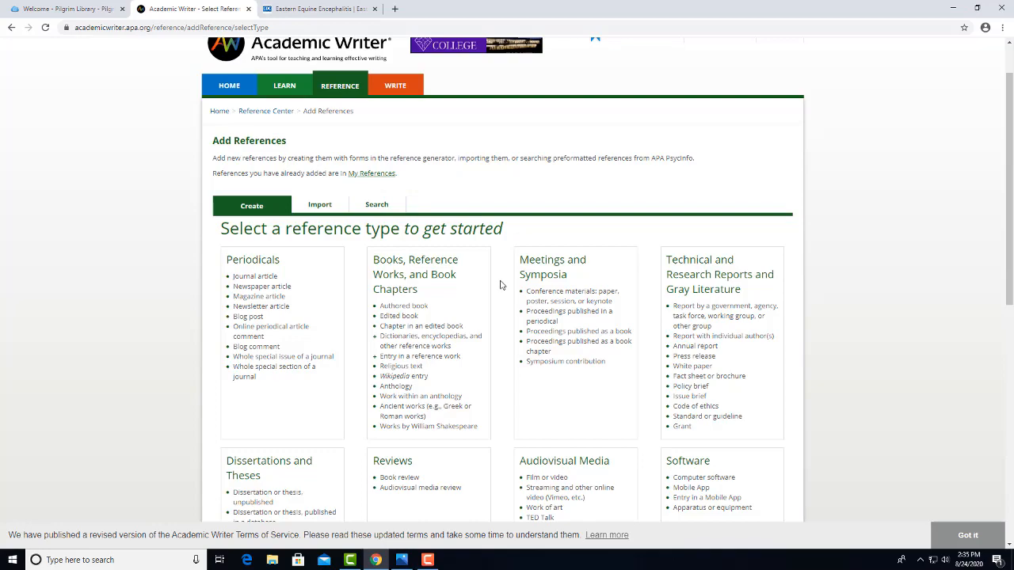
pyautogui.scroll(-3, 501, 286)
pyautogui.scroll(-4, 500, 286)
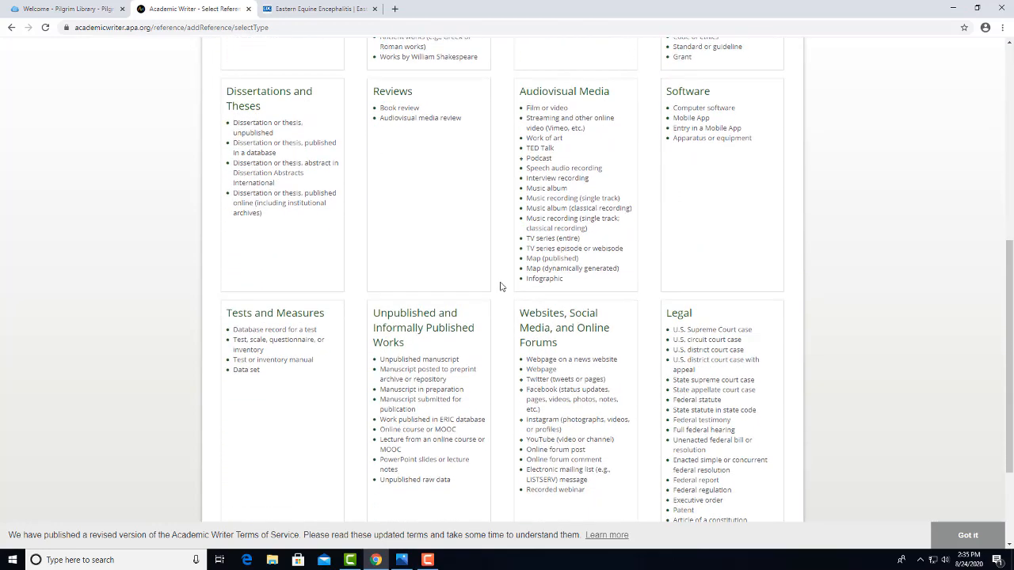
pyautogui.click(541, 263)
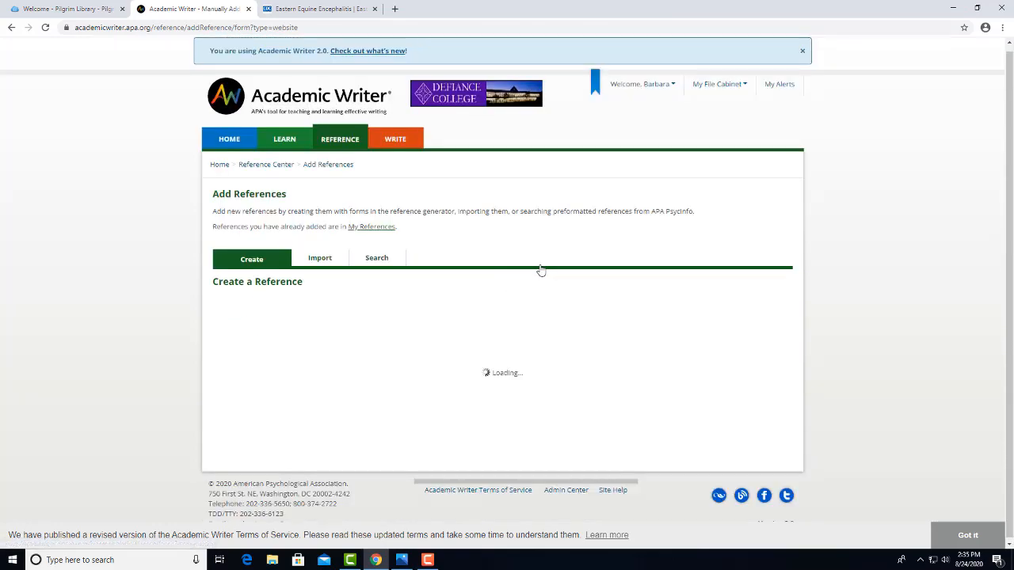
pyautogui.scroll(-5, 541, 271)
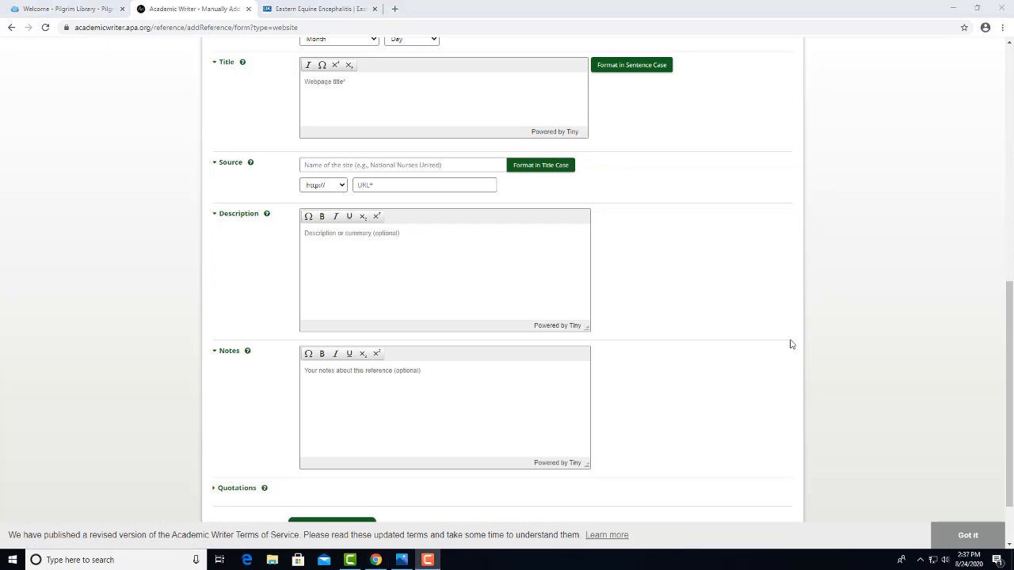
pyautogui.click(336, 11)
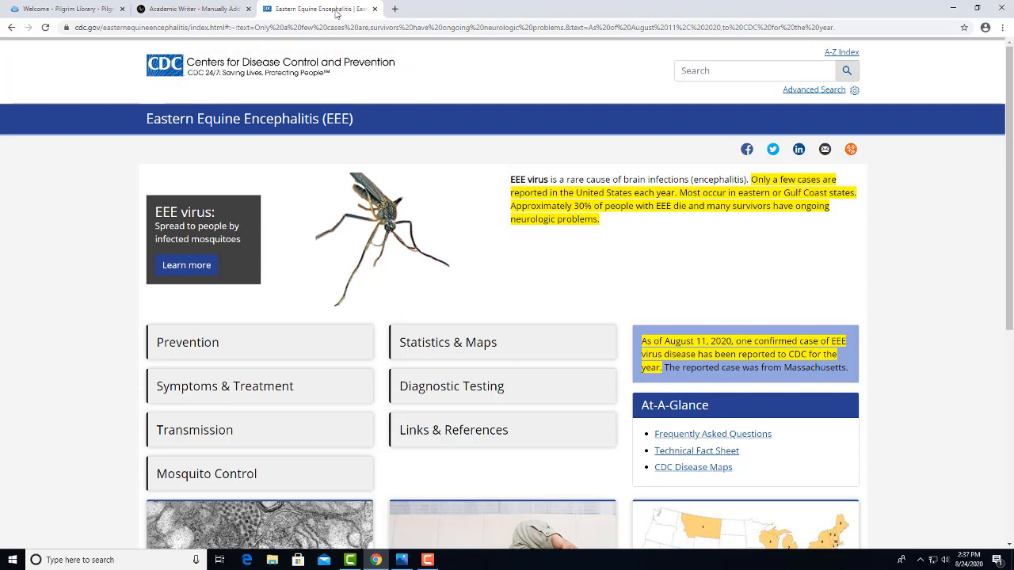
# Enter 'Centers for Disease Control and Prevention' as the group author name and save it to the Author List.
pyautogui.click(228, 11)
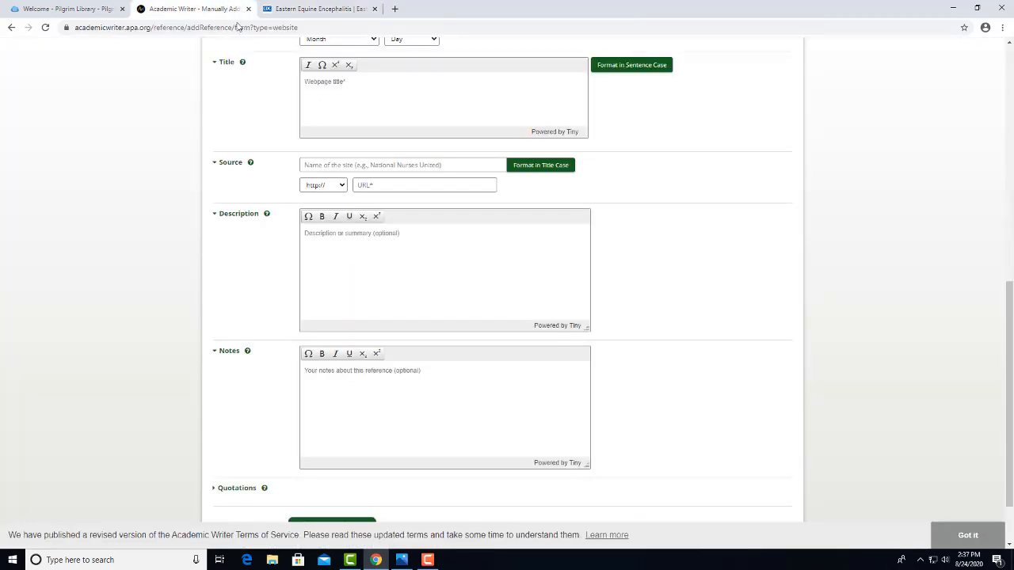
pyautogui.scroll(3, 660, 274)
pyautogui.scroll(2, 562, 269)
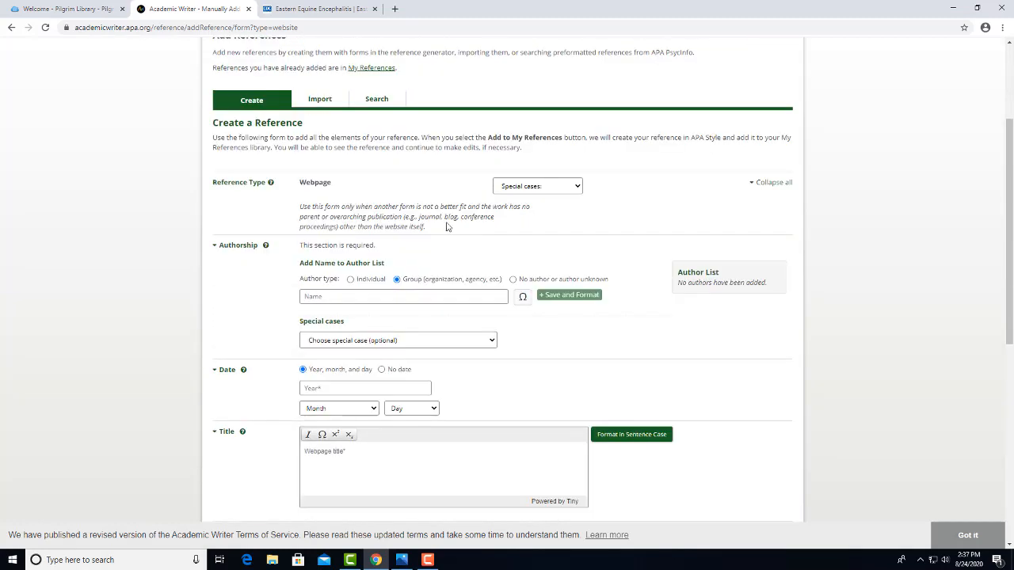
pyautogui.click(385, 298)
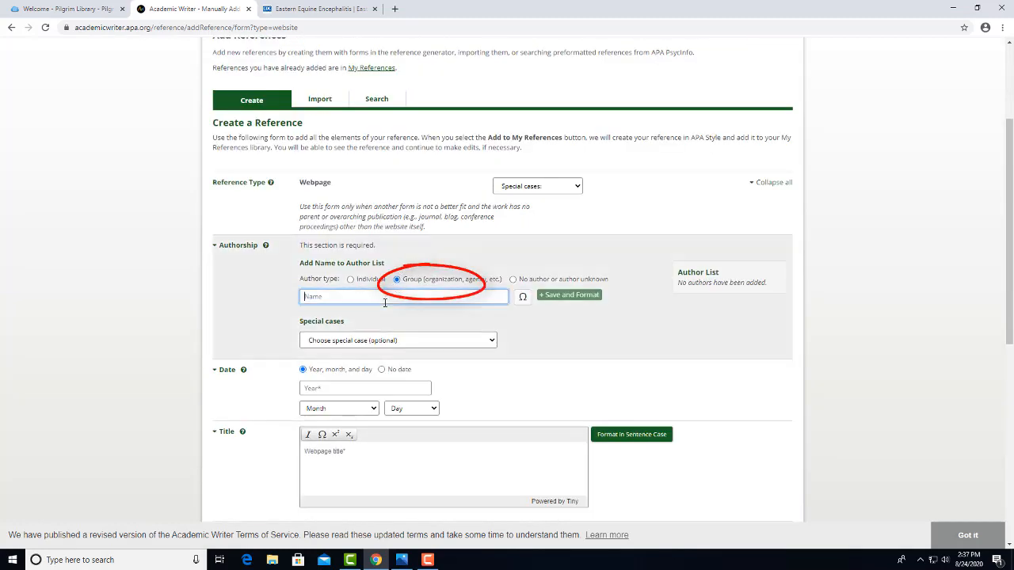
pyautogui.write('Centers')
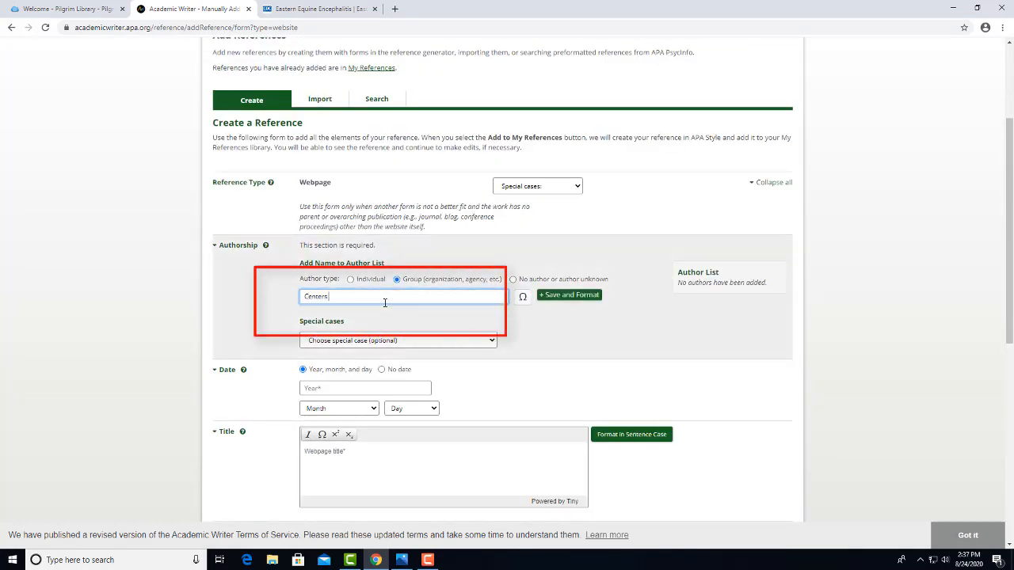
pyautogui.write(' for Disease Control and P')
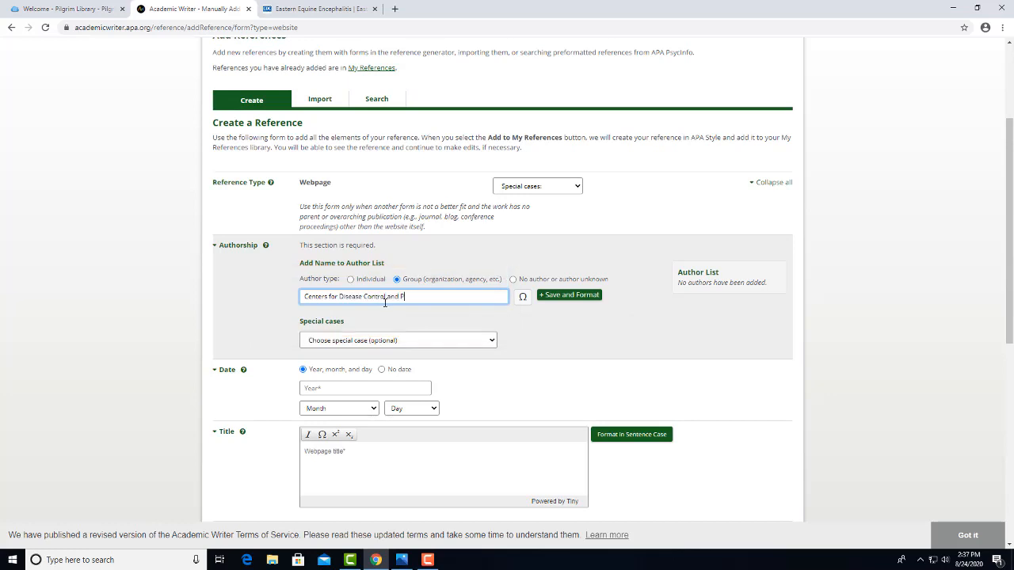
pyautogui.write('revention')
pyautogui.click(568, 295)
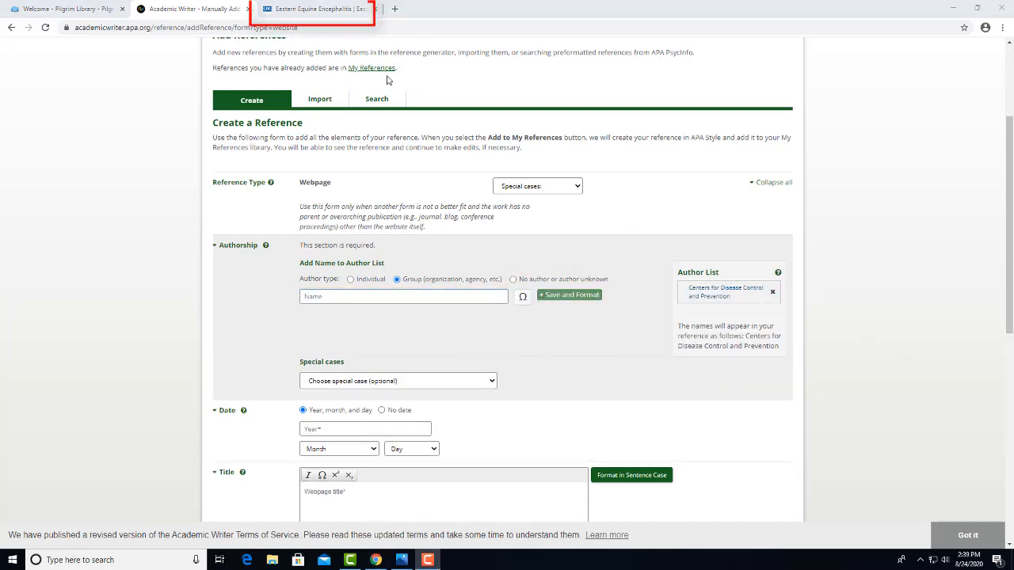
# Look up the publication date on the CDC Eastern Equine Encephalitis page.
pyautogui.click(335, 14)
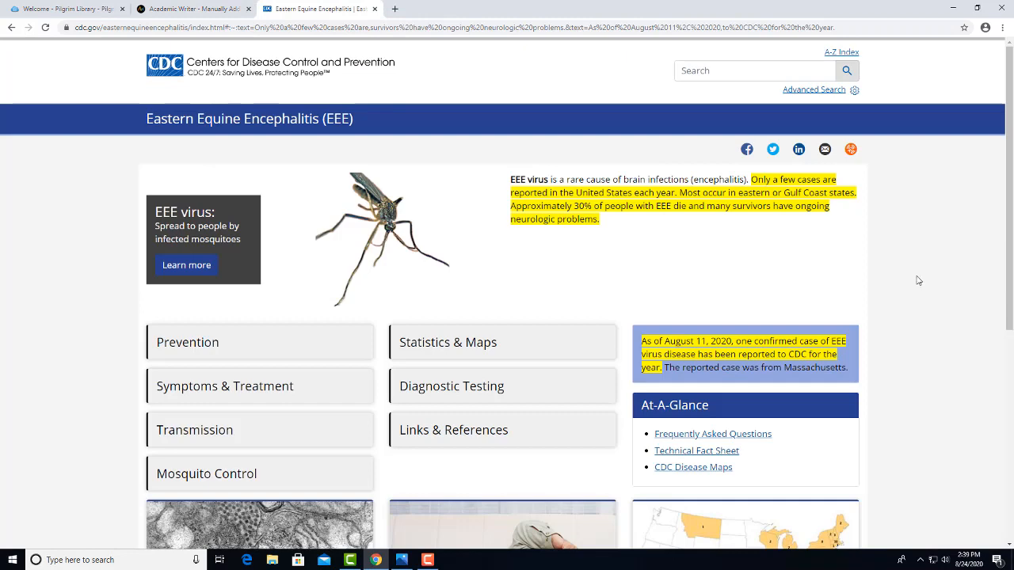
pyautogui.scroll(-1, 918, 281)
pyautogui.scroll(-3, 917, 281)
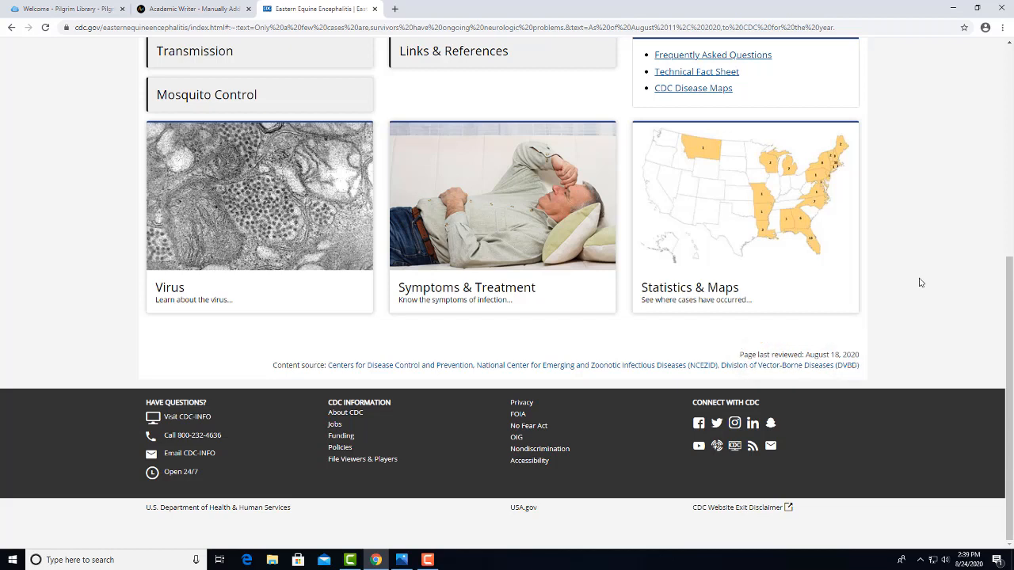
# Set the webpage reference date to 2020, August 18.
pyautogui.click(200, 15)
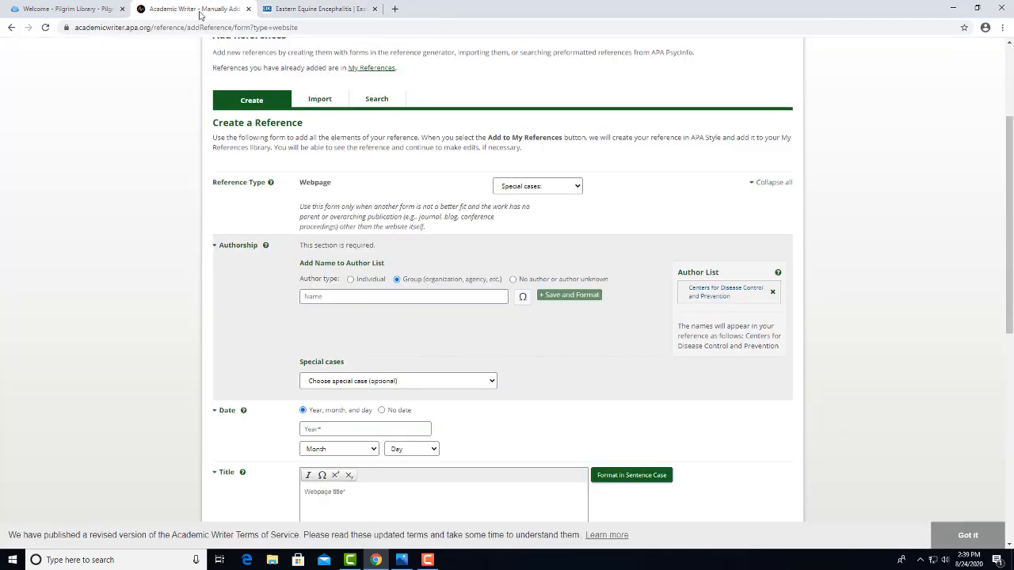
pyautogui.scroll(-2, 479, 377)
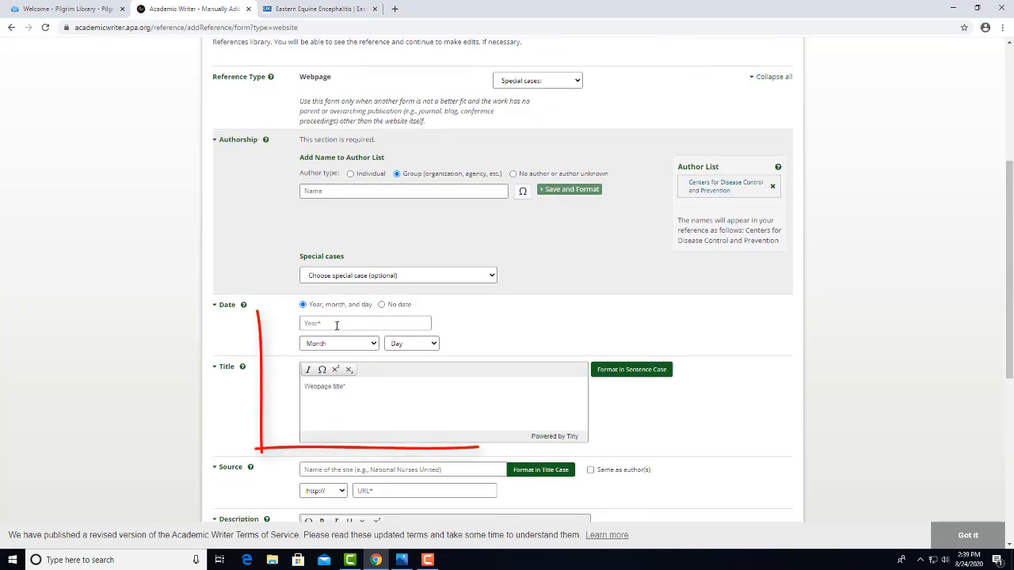
pyautogui.click(336, 323)
pyautogui.write('2020')
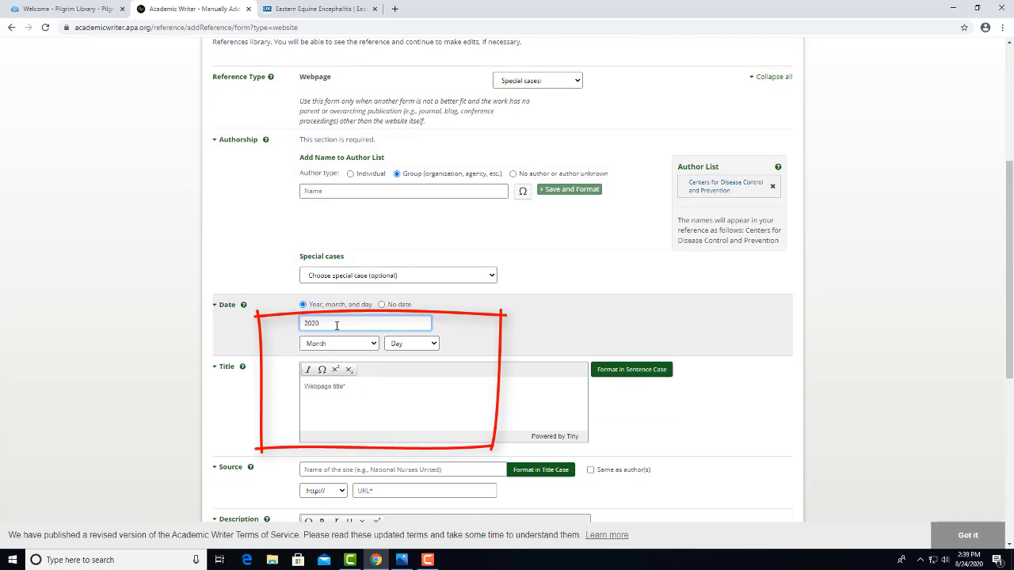
pyautogui.click(339, 343)
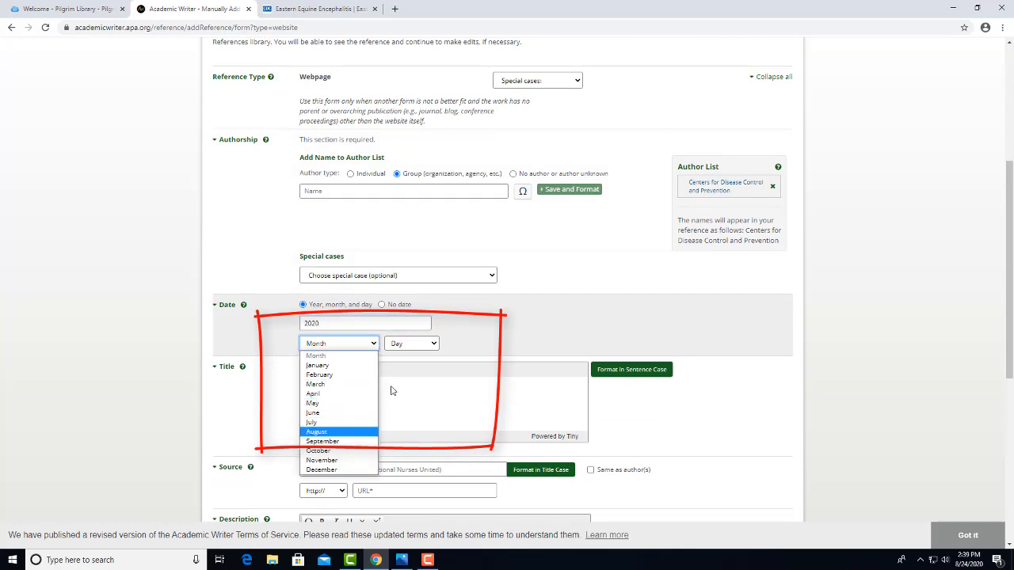
pyautogui.click(333, 432)
pyautogui.click(430, 345)
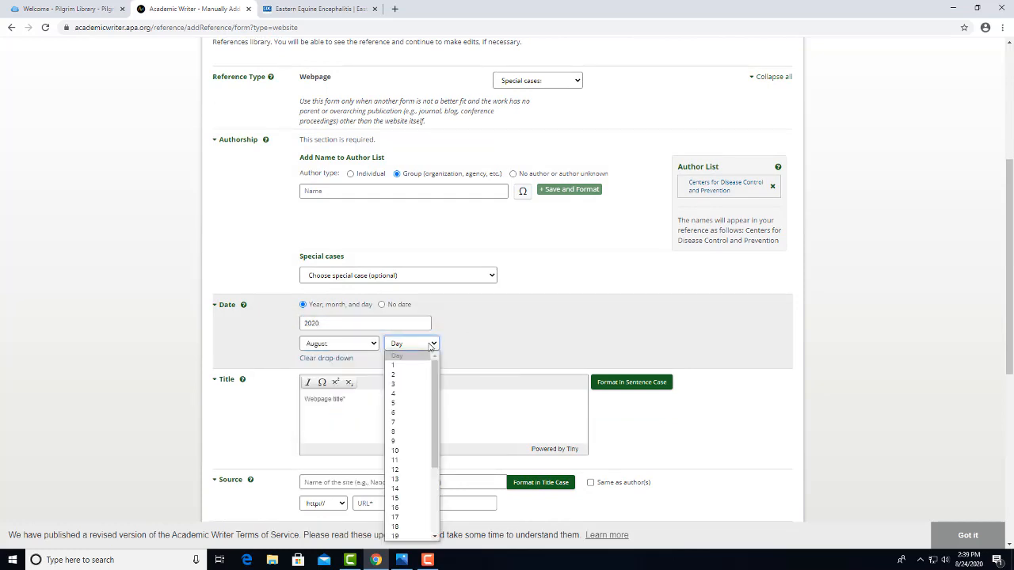
pyautogui.click(403, 526)
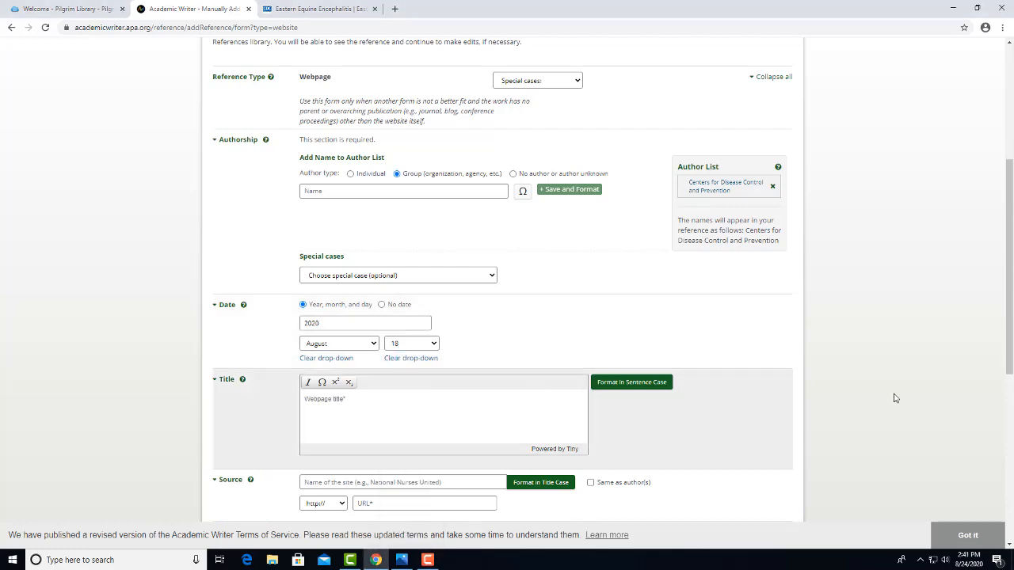
pyautogui.scroll(-2, 894, 399)
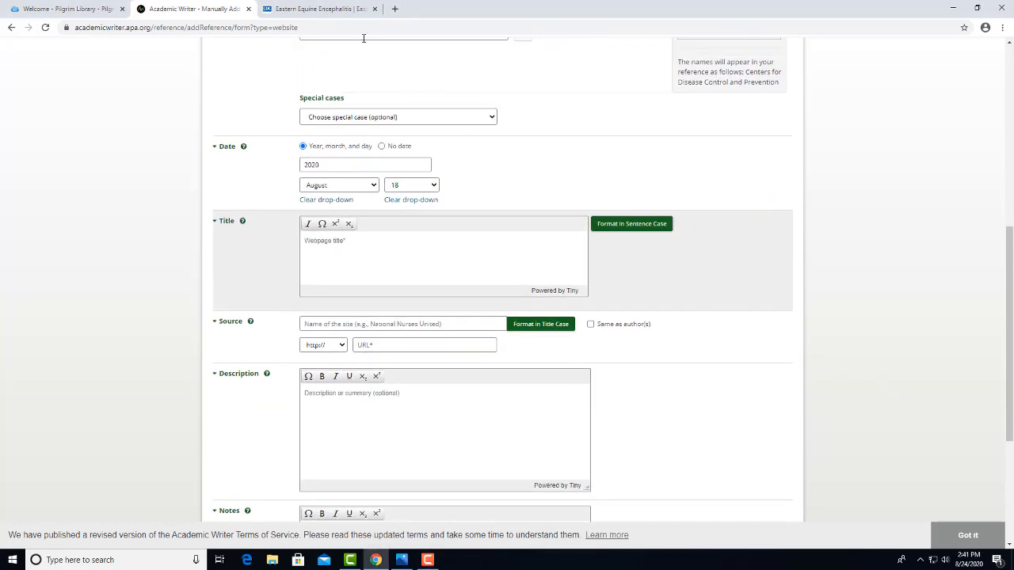
pyautogui.click(336, 9)
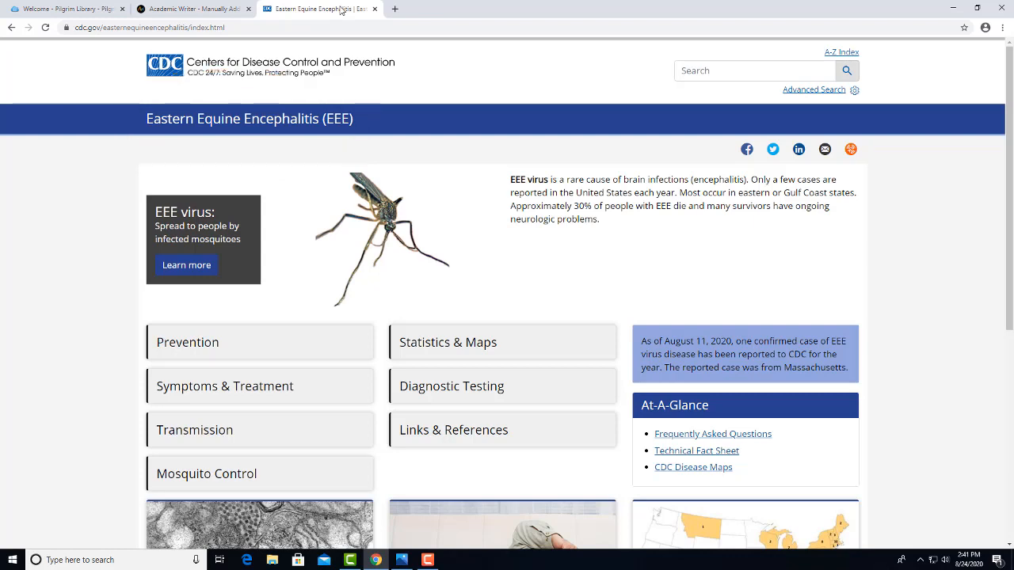
# Enter the title 'Eastern Equine Encephalitis (EEE)' and convert it to sentence case, dismissing the note.
pyautogui.click(215, 12)
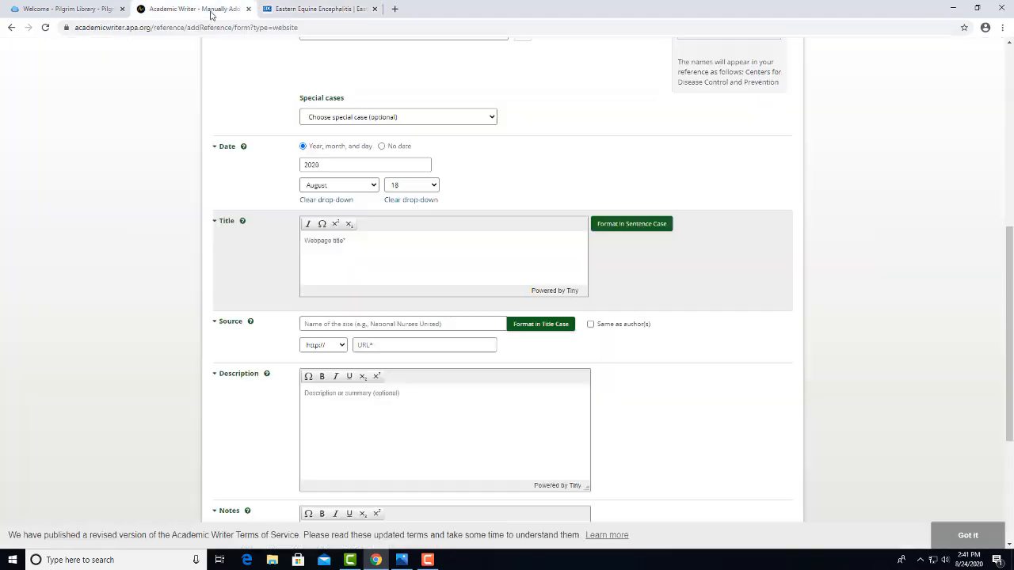
pyautogui.click(369, 253)
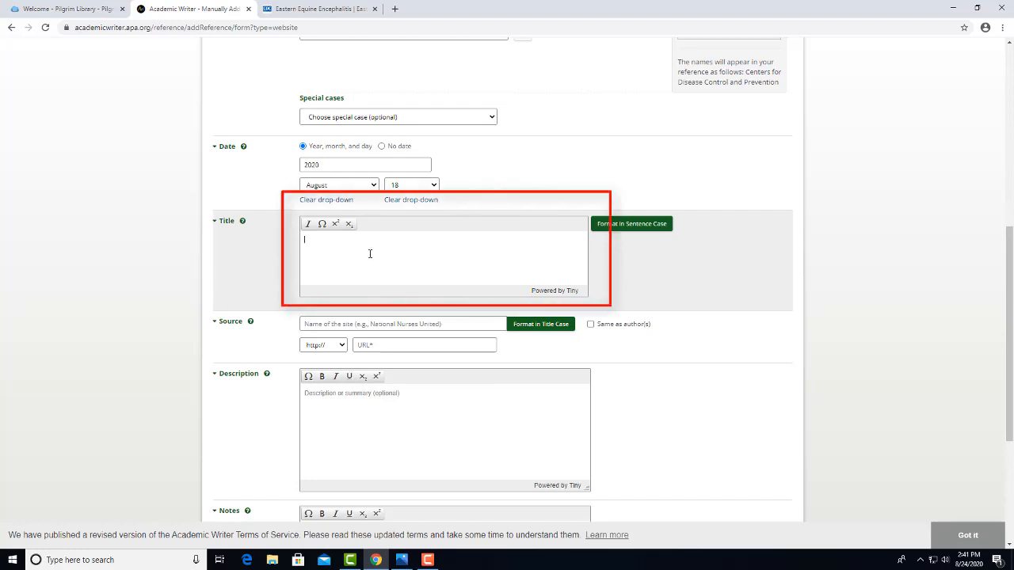
pyautogui.write('Eastern Equine Encephalitis (EEE')
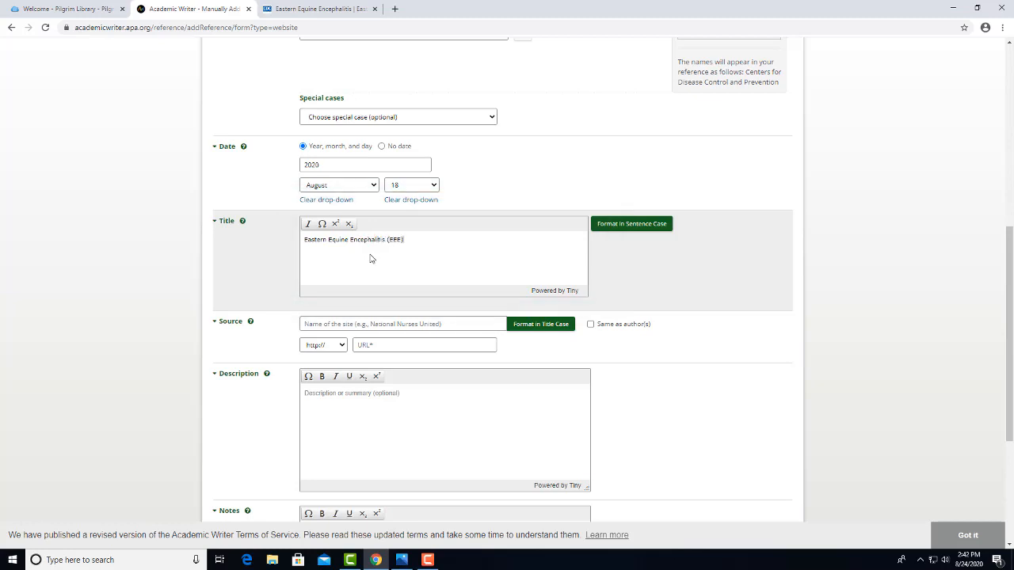
pyautogui.click(630, 225)
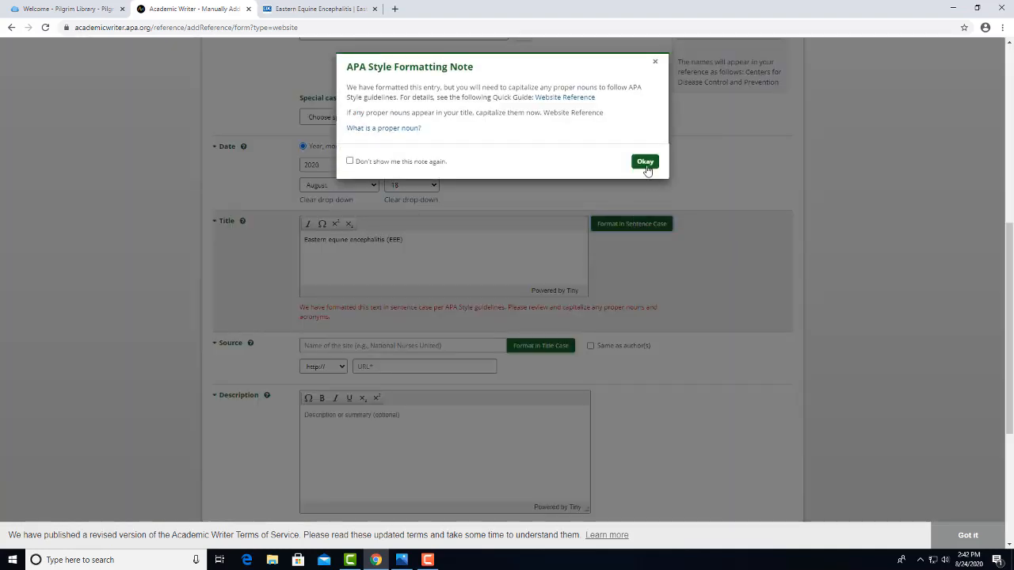
pyautogui.click(645, 163)
pyautogui.scroll(-2, 869, 407)
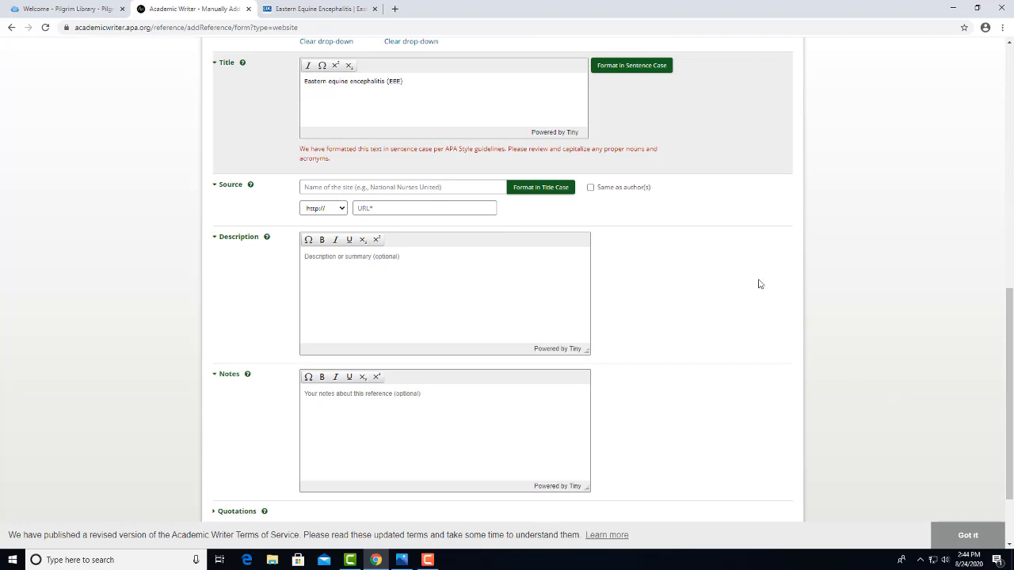
# Copy the CDC page address and paste it into the reference's URL field.
pyautogui.click(325, 10)
pyautogui.click(238, 27)
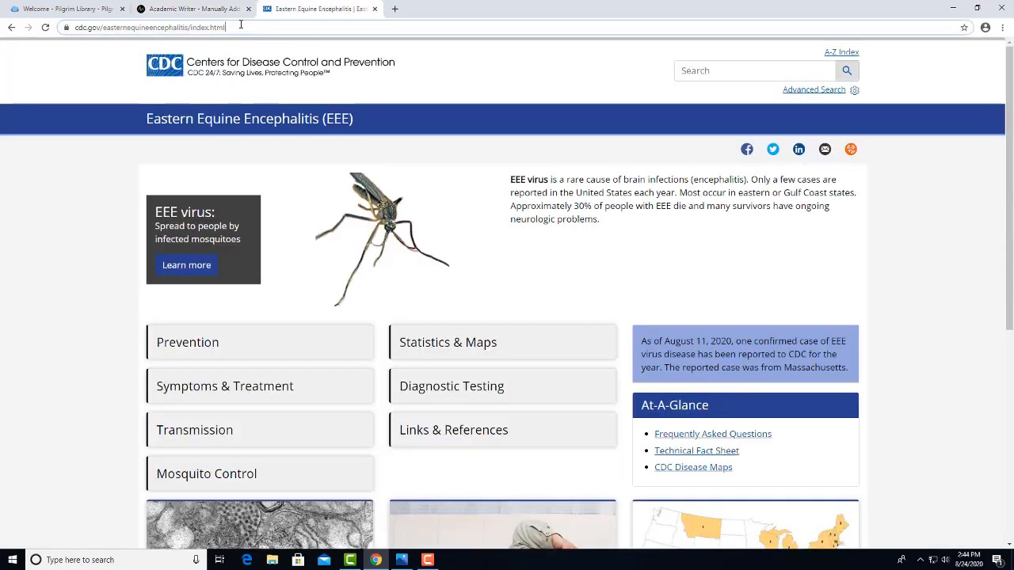
pyautogui.rightClick(240, 25)
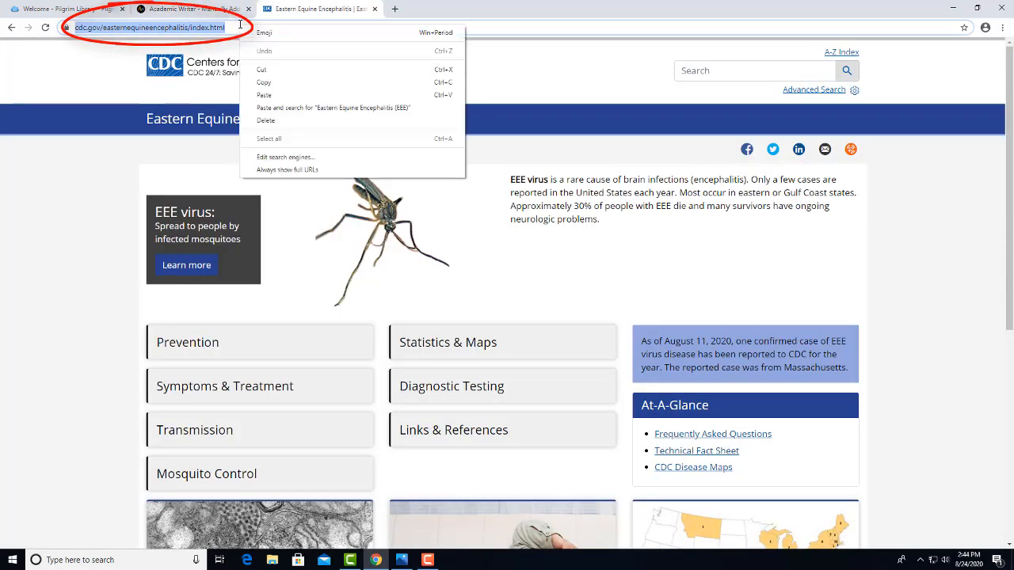
pyautogui.click(265, 83)
pyautogui.click(179, 9)
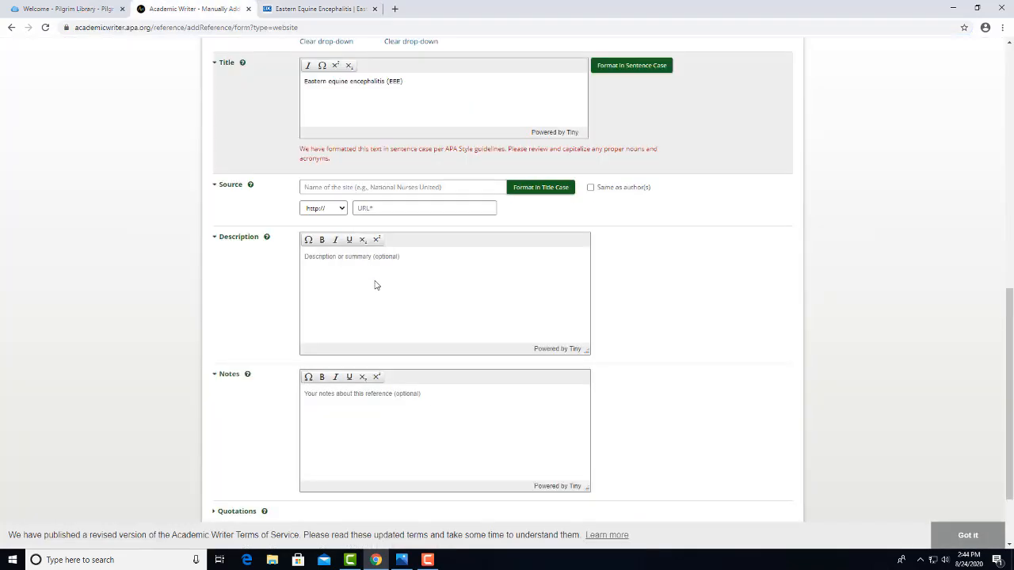
pyautogui.click(402, 209)
pyautogui.rightClick(402, 210)
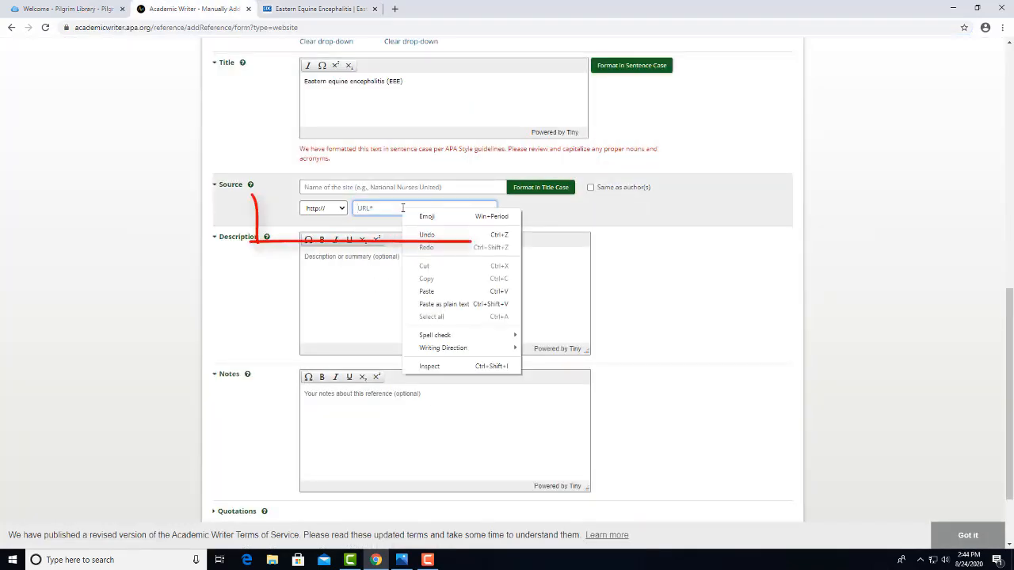
pyautogui.click(426, 292)
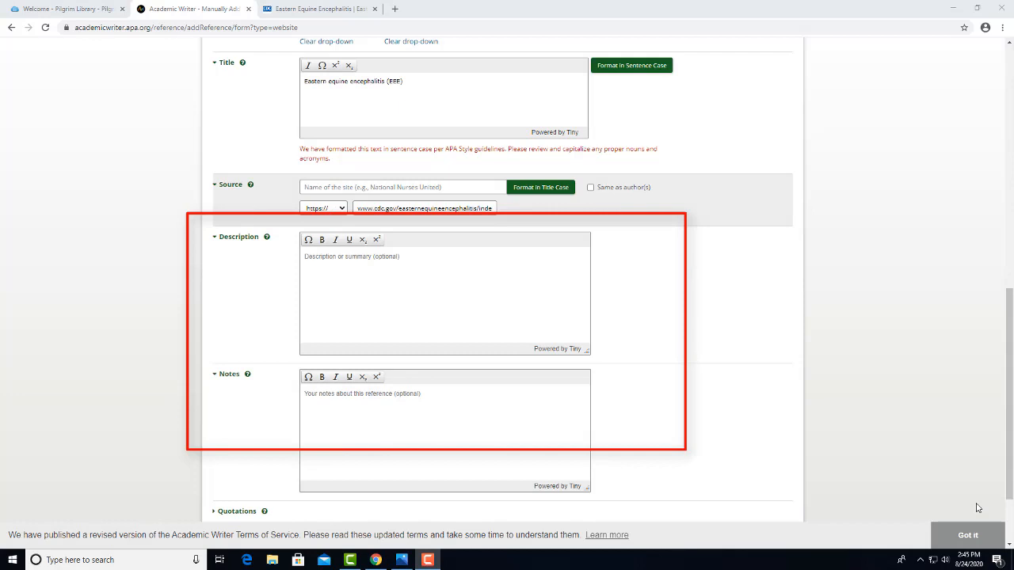
pyautogui.scroll(-2, 870, 309)
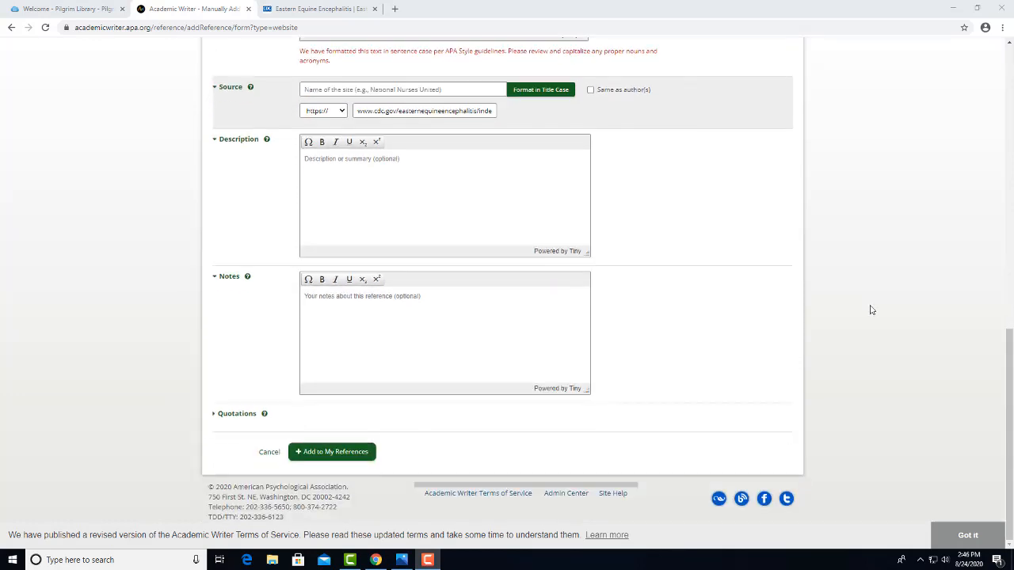
# Add the CDC webpage as a new reference, skipping the PsycInfo match, and view My References.
pyautogui.click(354, 453)
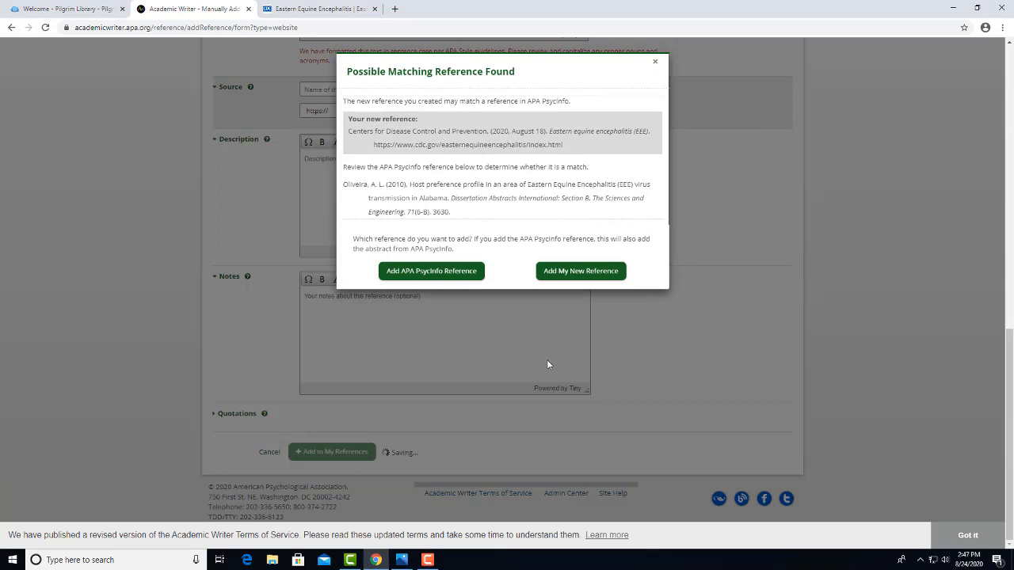
pyautogui.click(582, 272)
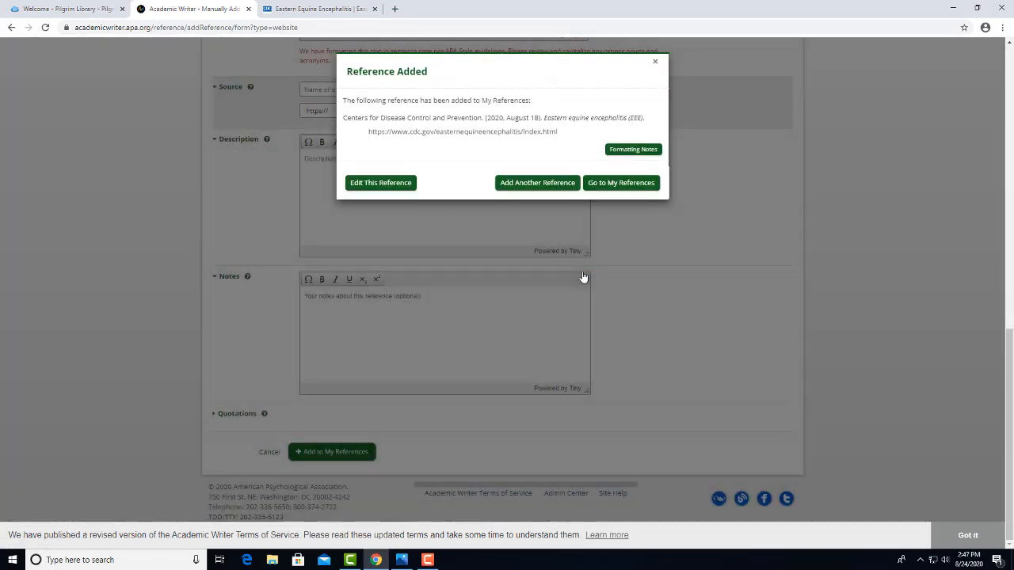
pyautogui.click(619, 184)
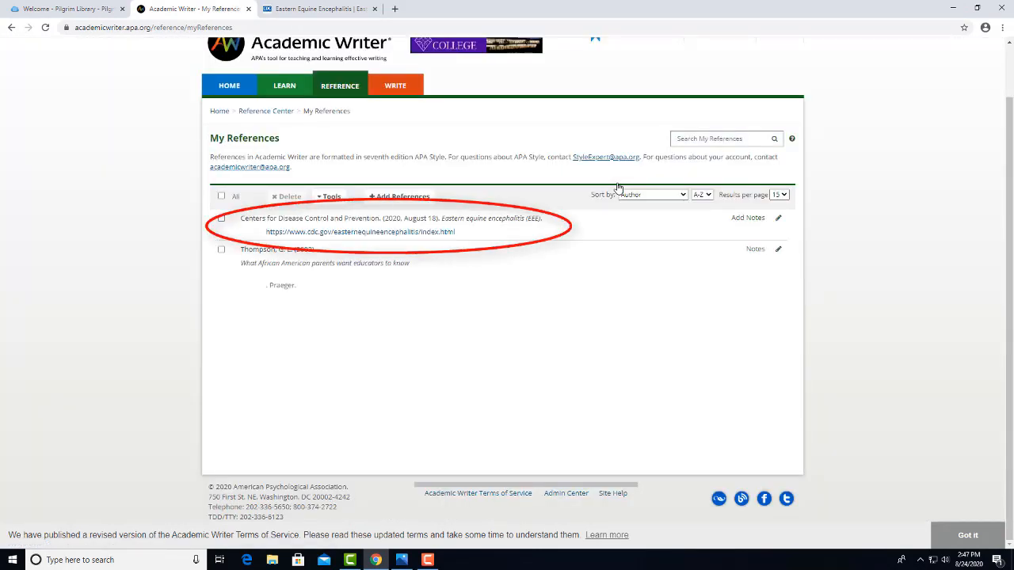
# Open Add References and scroll through the reference-type grid and back to the top.
pyautogui.click(421, 202)
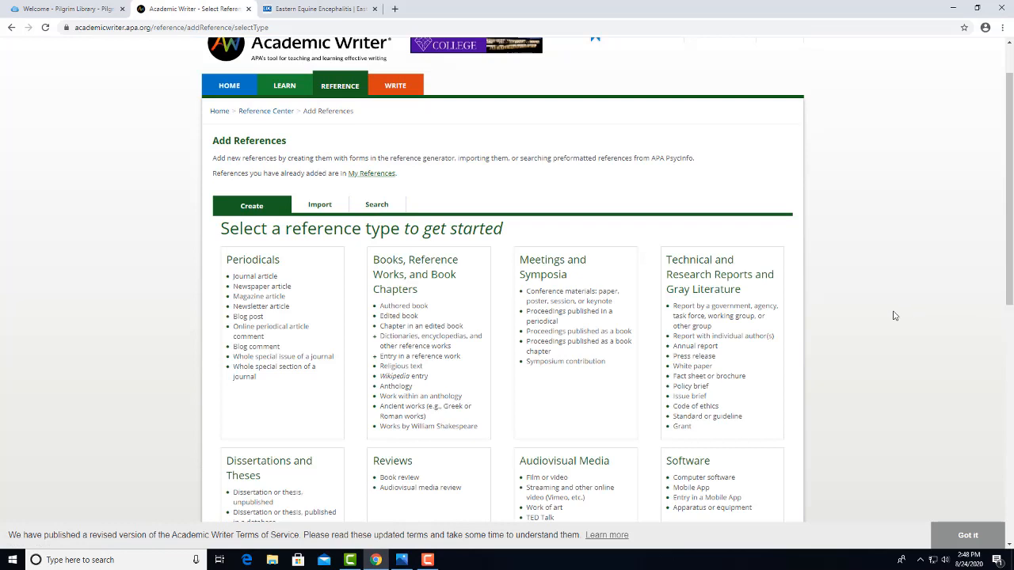
pyautogui.scroll(-1, 893, 315)
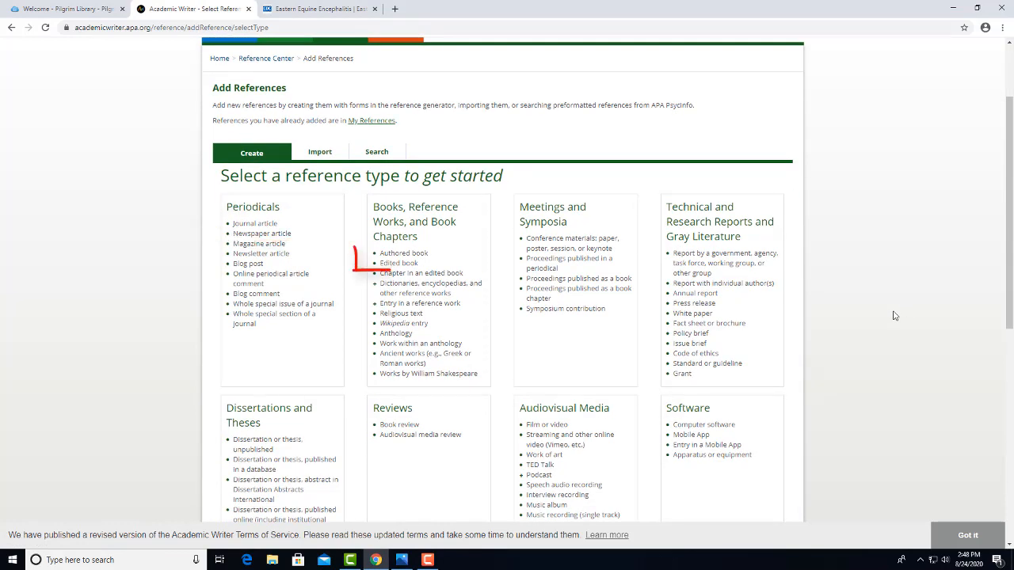
pyautogui.scroll(-1, 893, 315)
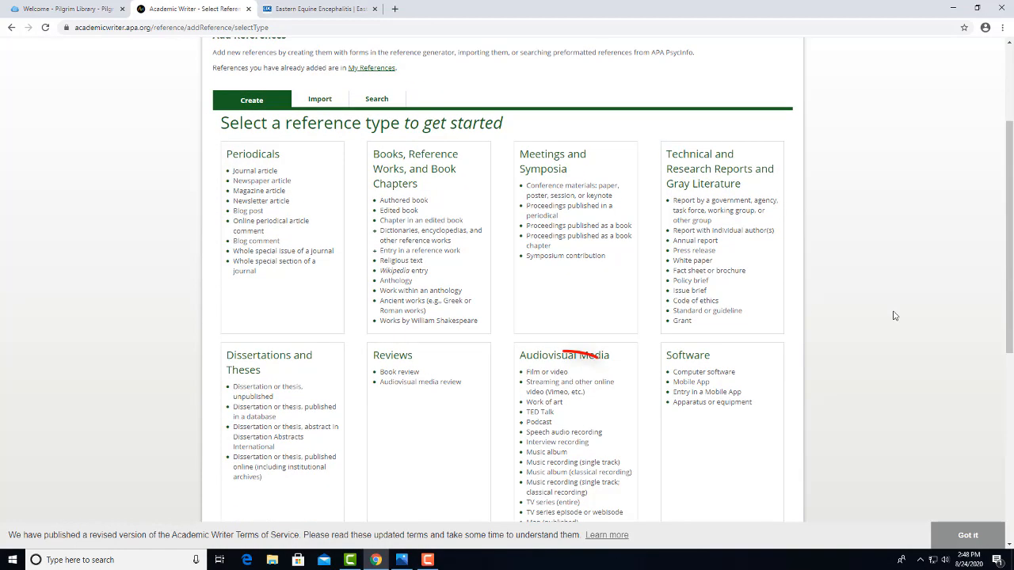
pyautogui.scroll(-1, 893, 315)
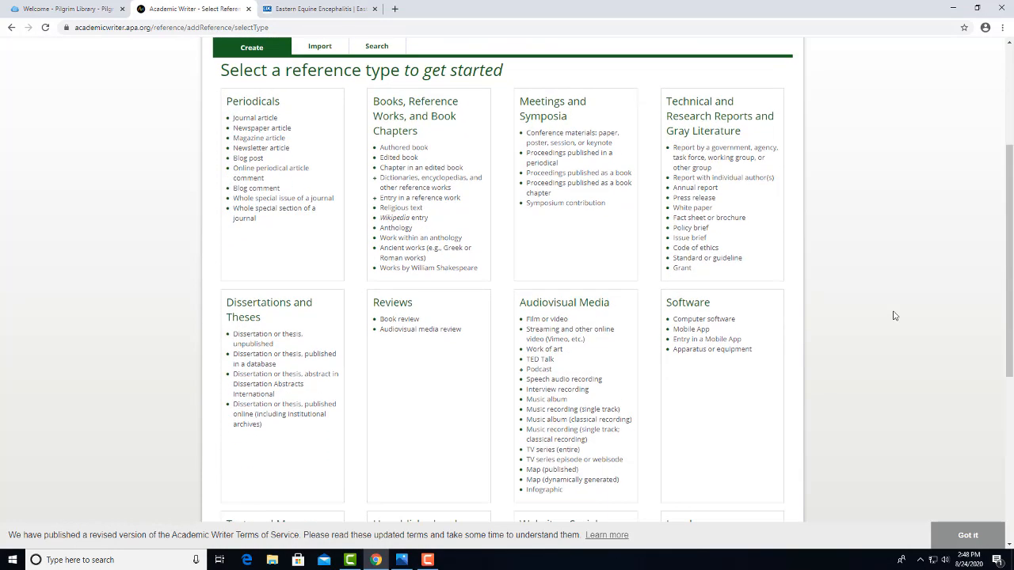
pyautogui.scroll(-2, 893, 315)
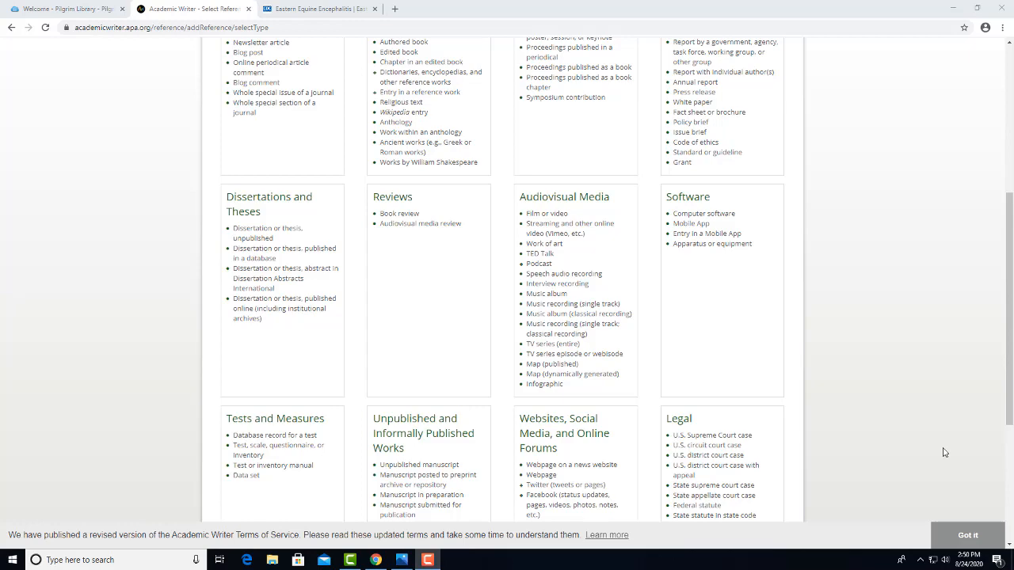
pyautogui.scroll(4, 942, 450)
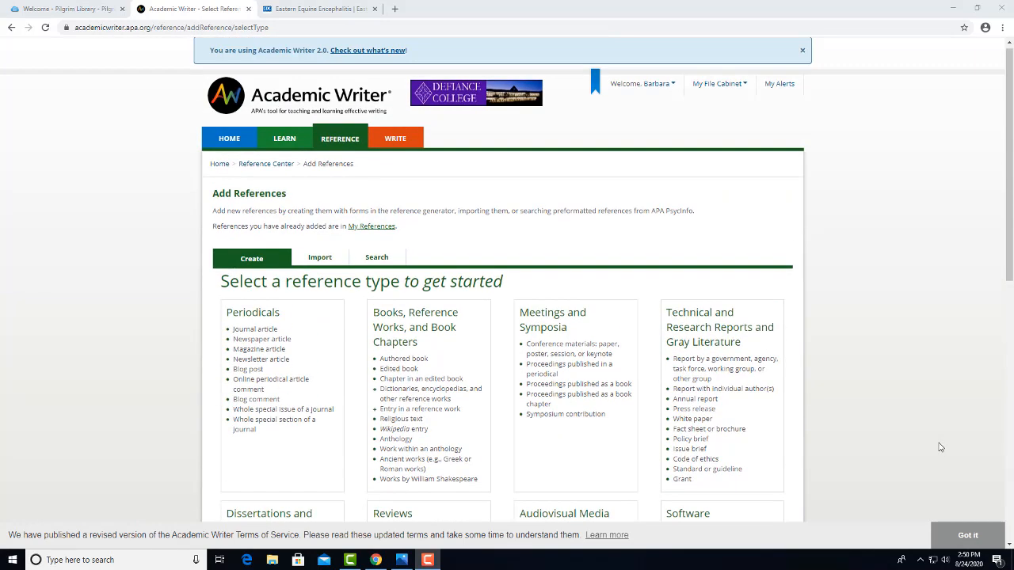
# In the Learning Center Quick Guides, open Capitalization under Mechanics of Style.
pyautogui.click(284, 139)
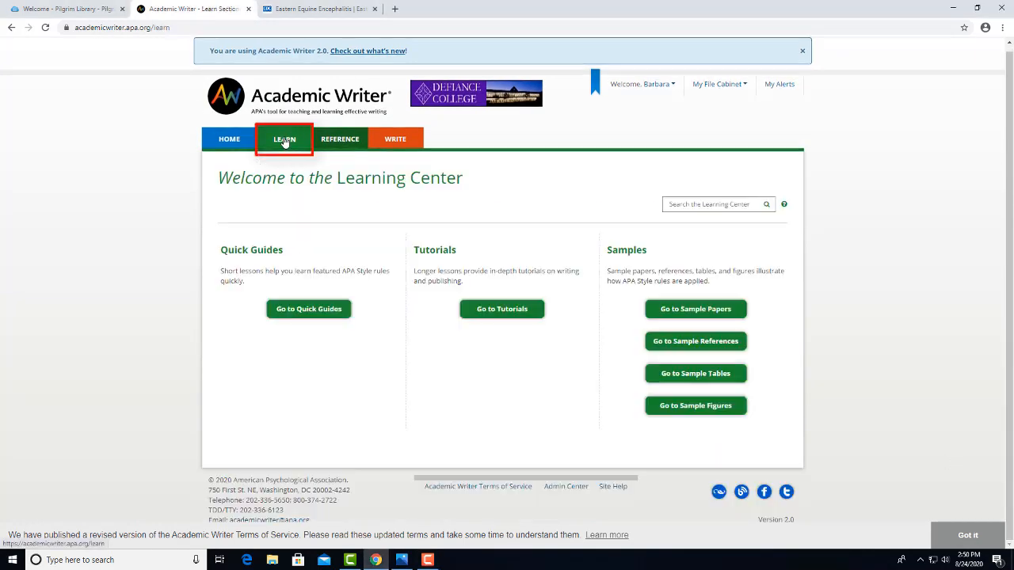
pyautogui.click(333, 311)
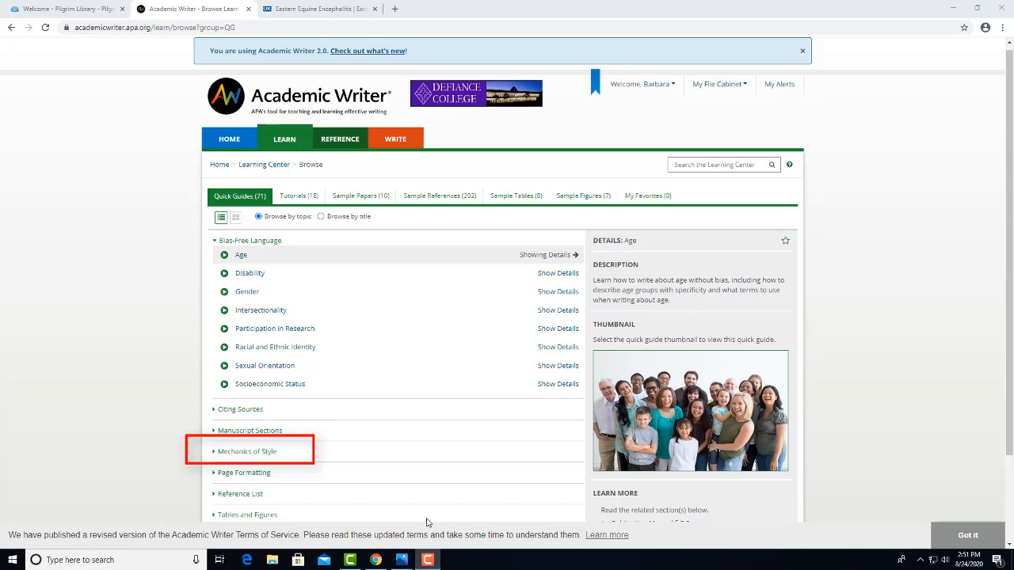
pyautogui.click(259, 455)
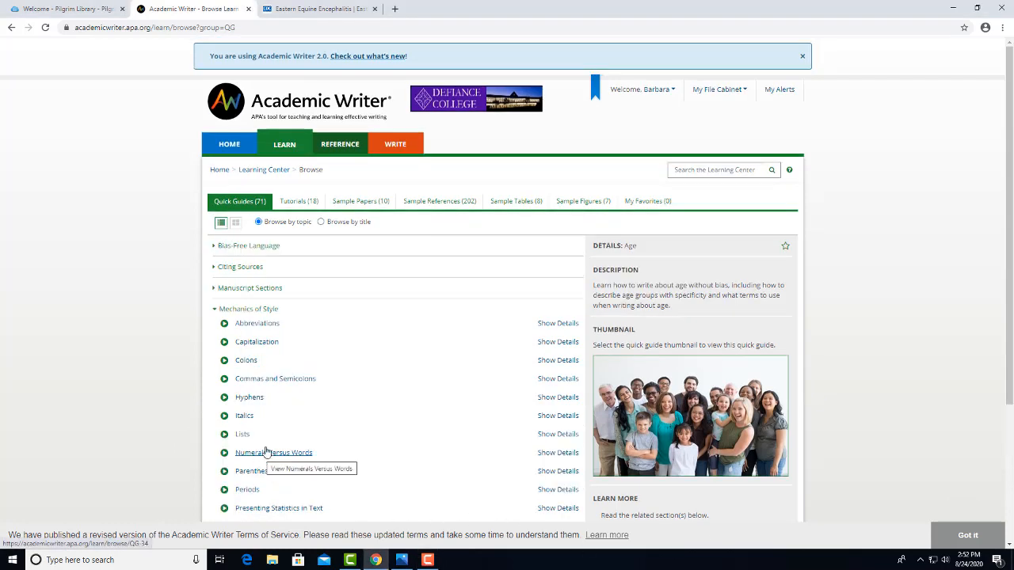
pyautogui.click(262, 343)
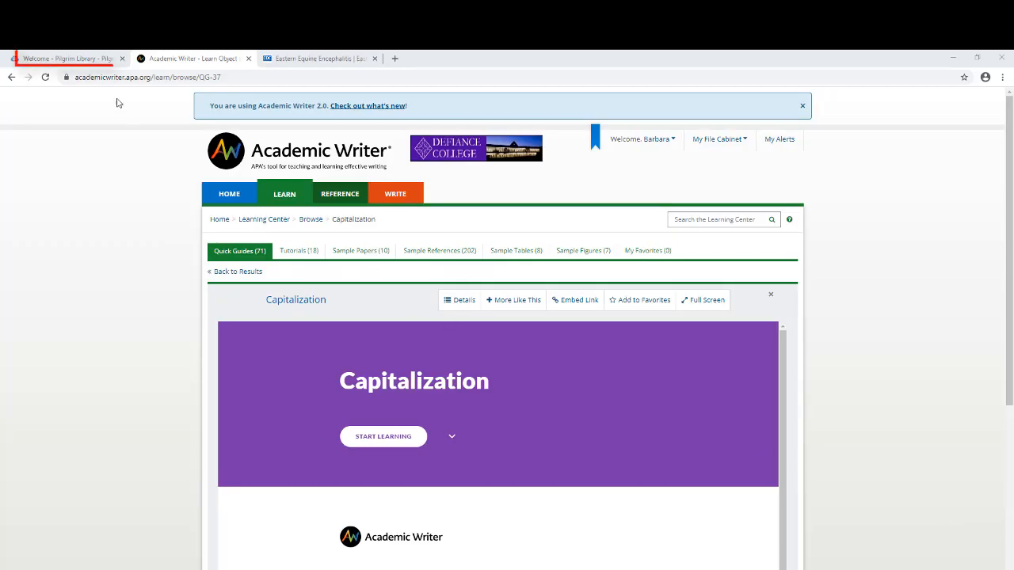
# On the Pilgrim Library site, open Staff Contact from the Library Links list.
pyautogui.click(89, 61)
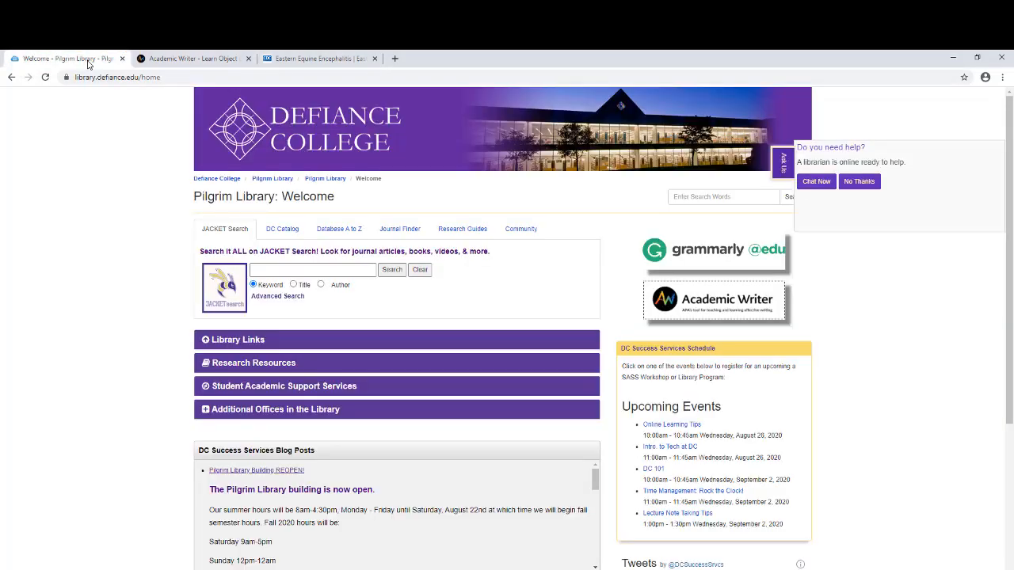
pyautogui.click(224, 341)
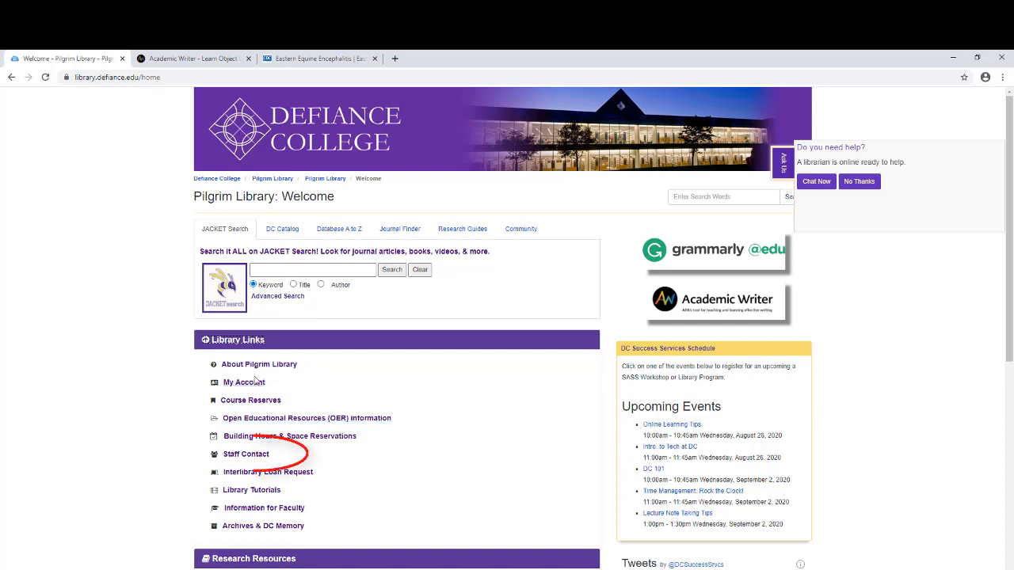
pyautogui.click(247, 453)
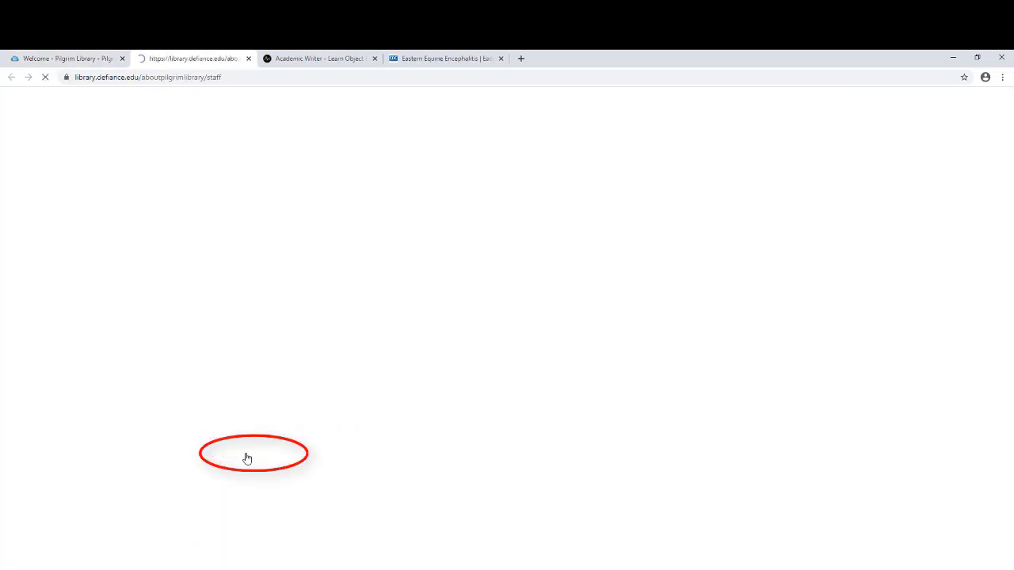